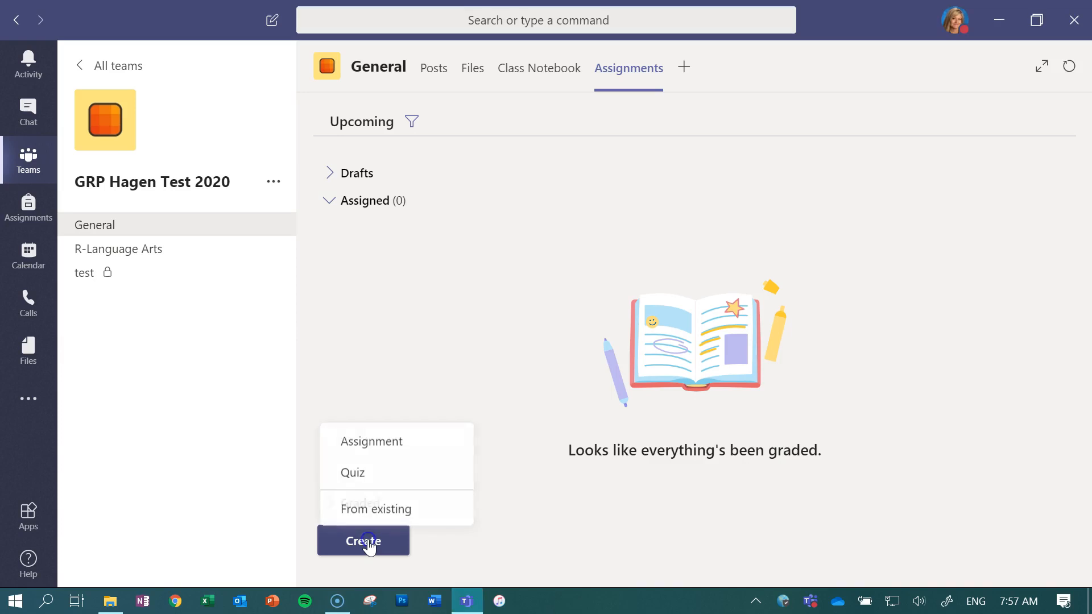
- View the quiz creation option with its new form page in Microsoft Forms, and return to Microsoft Teams
click(365, 503)
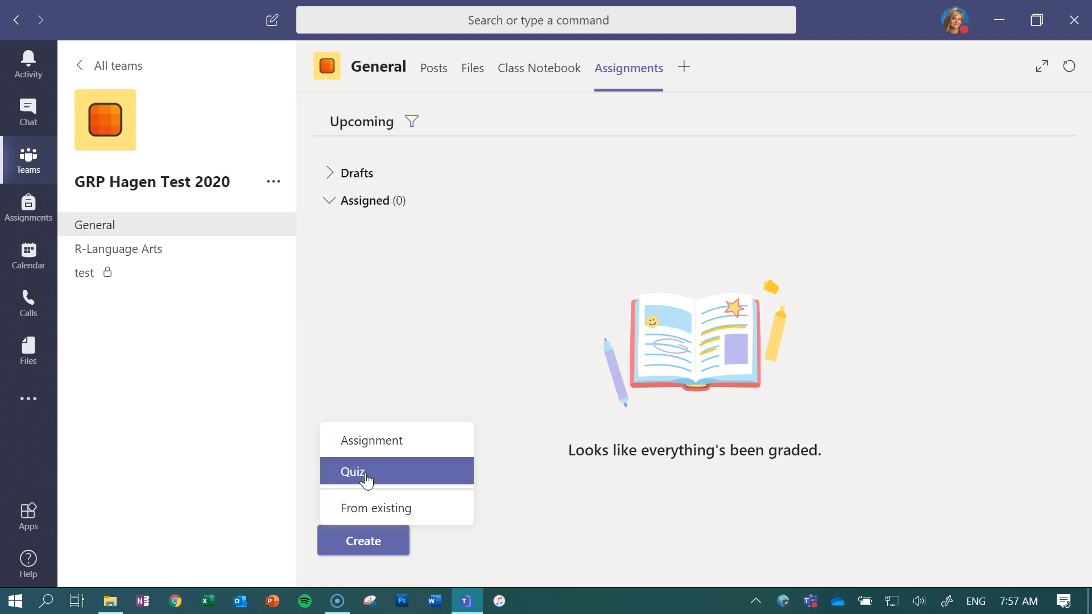
click(367, 478)
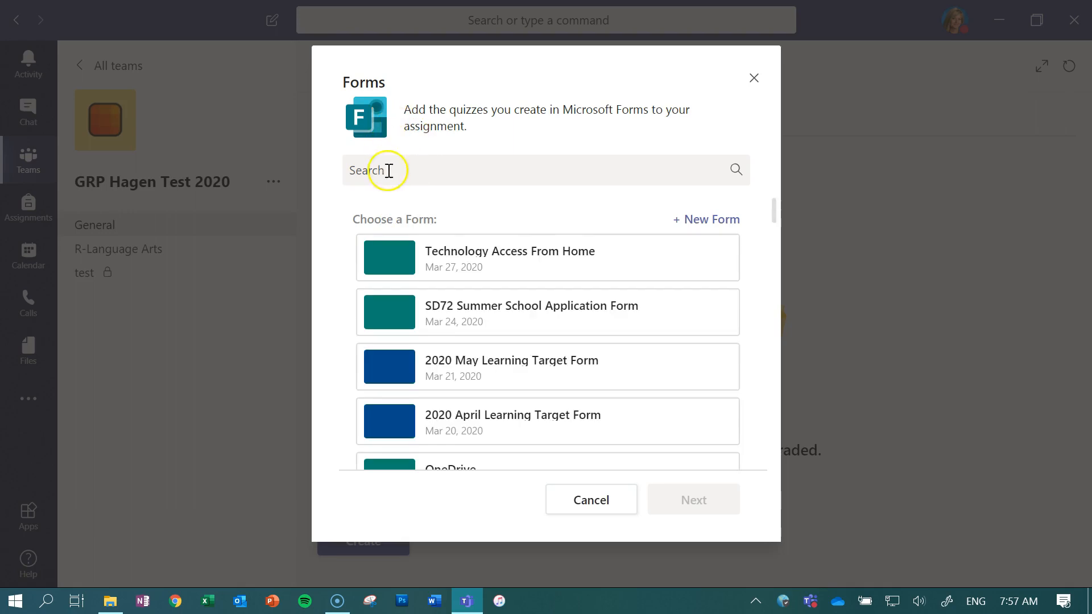
click(705, 219)
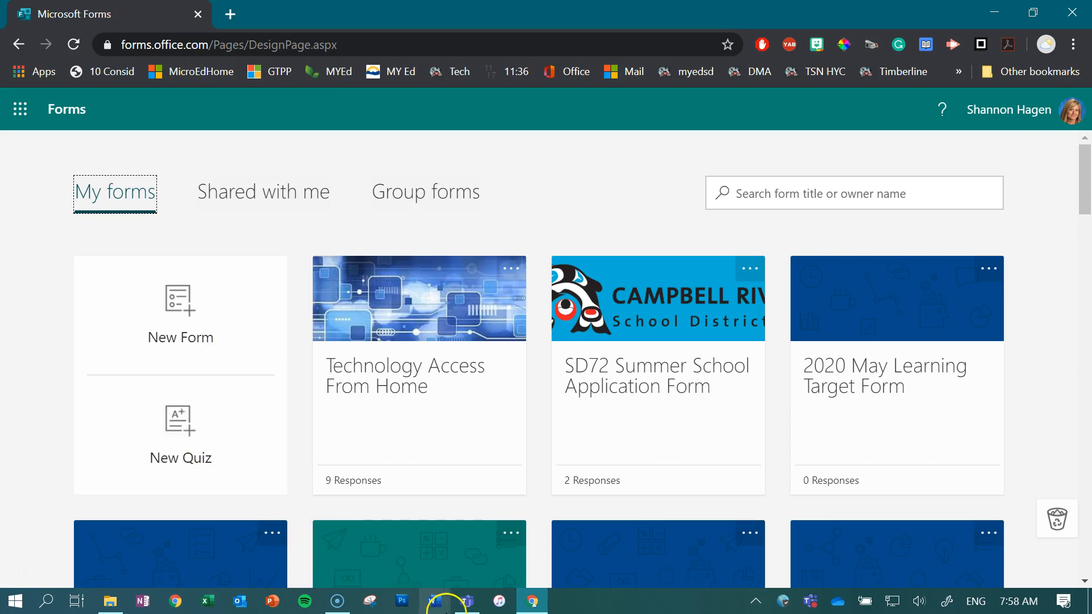
click(468, 602)
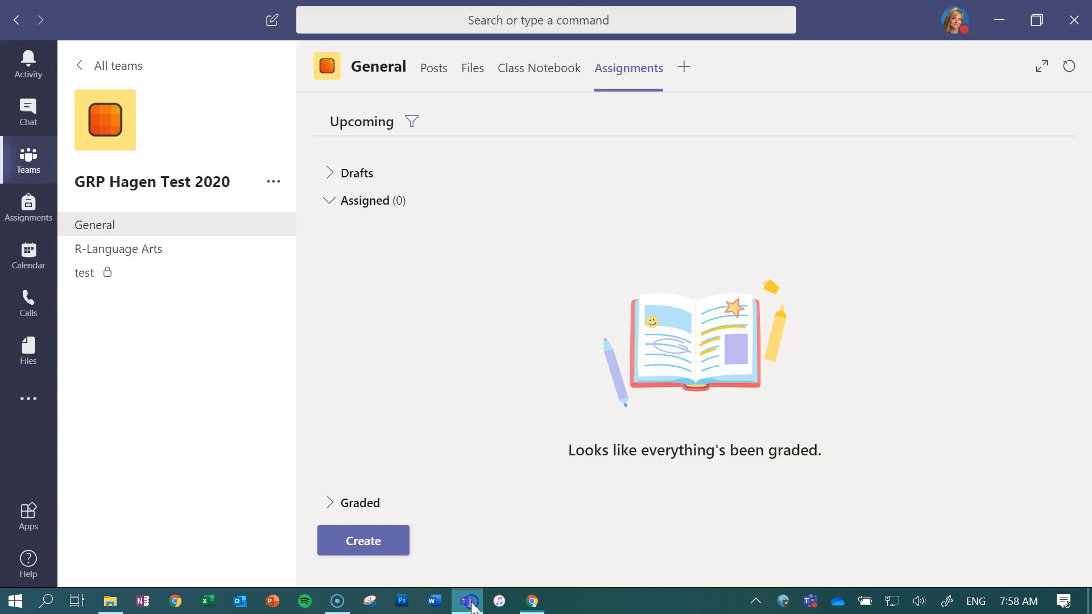
- Browse the existing assignments available for reuse from the Timberline TSNHYC 2020 class and close the list
click(375, 539)
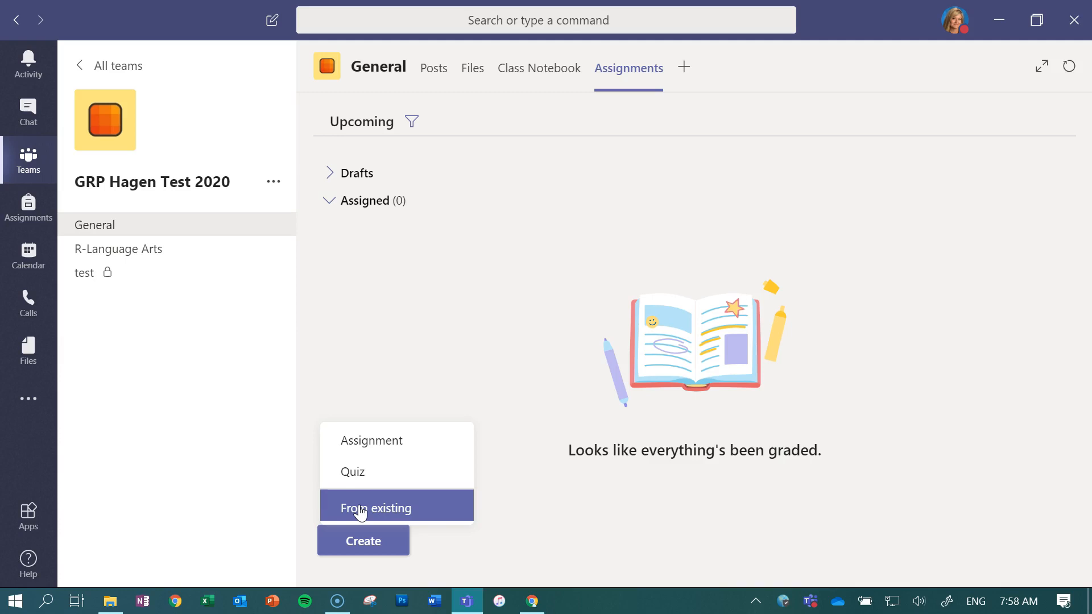
click(360, 508)
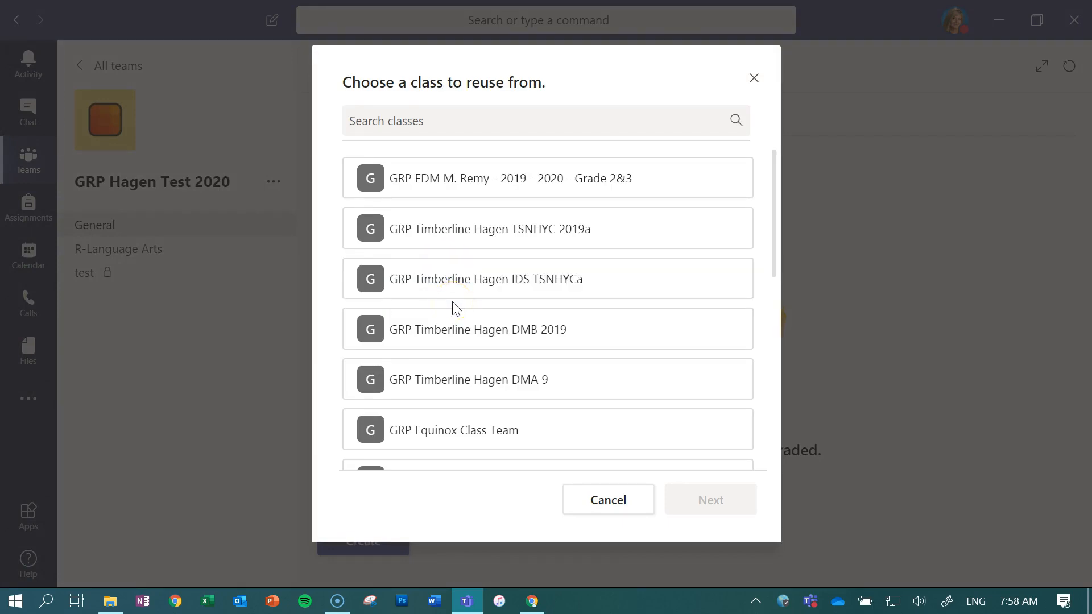
scroll(455, 309, down, 3)
scroll(455, 309, down, 5)
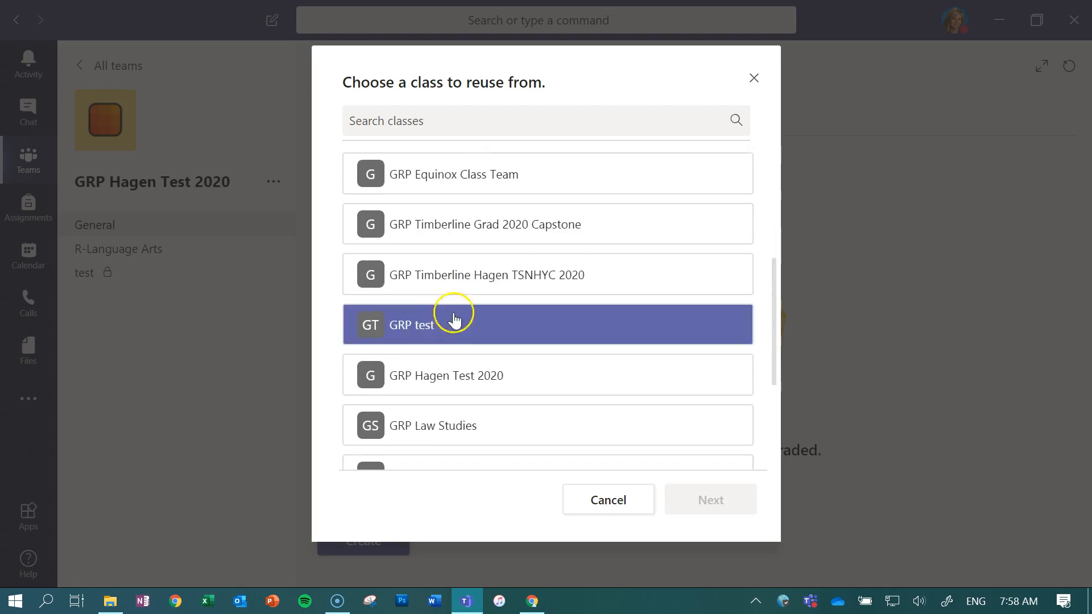
click(446, 279)
click(727, 501)
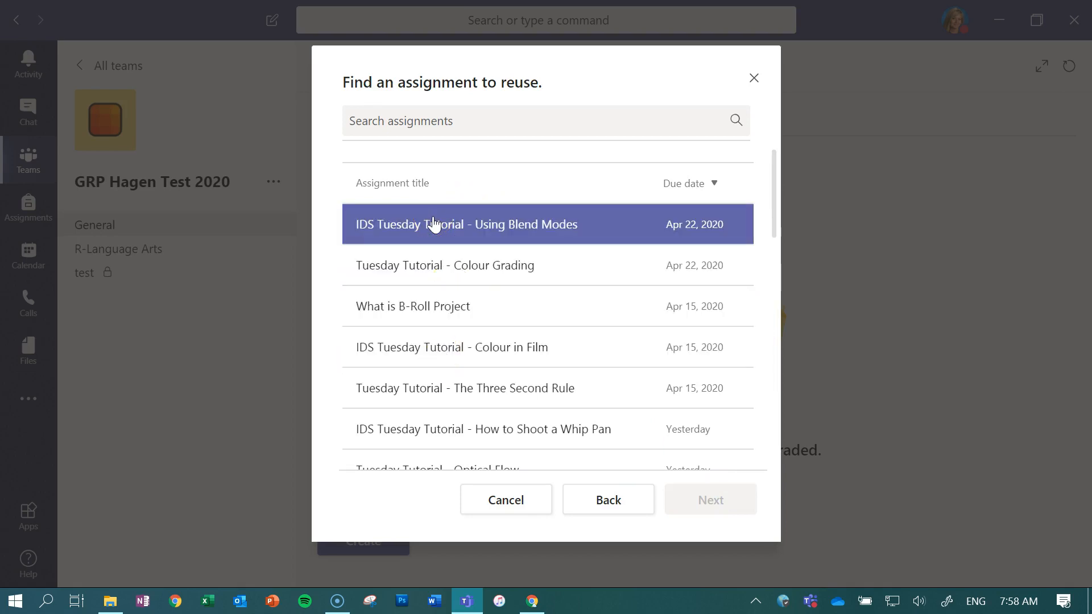
click(752, 74)
- Create a new assignment from scratch with the title "Favourite Foods"
click(381, 546)
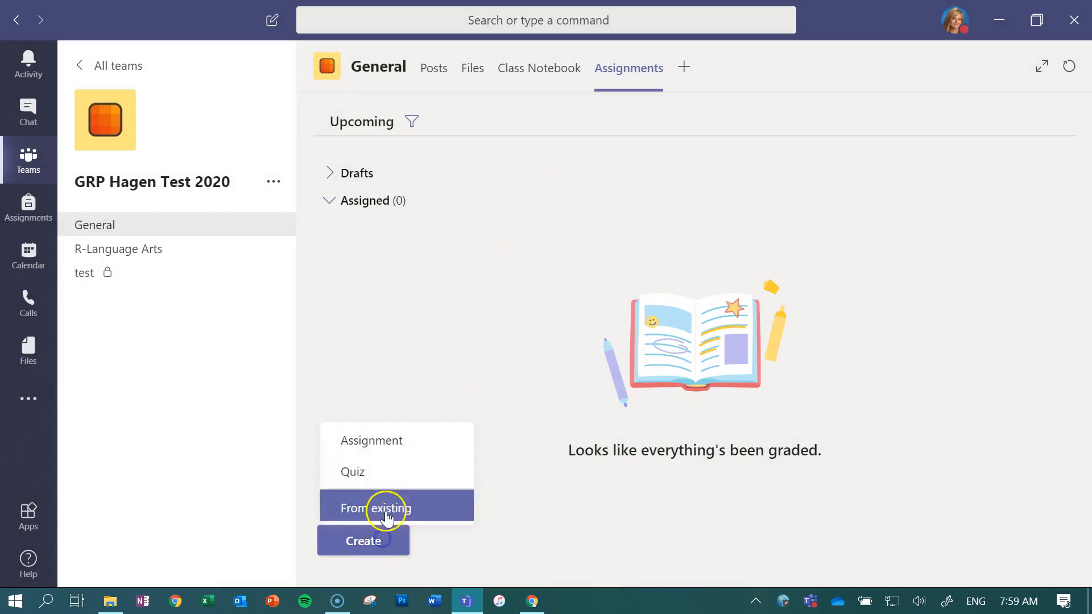
click(375, 439)
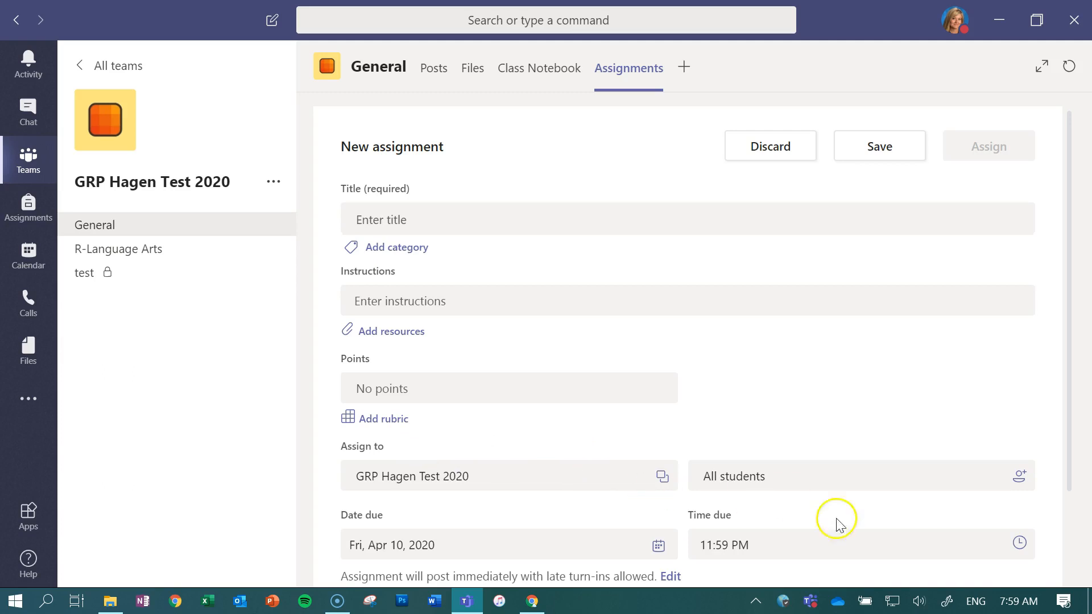
click(398, 220)
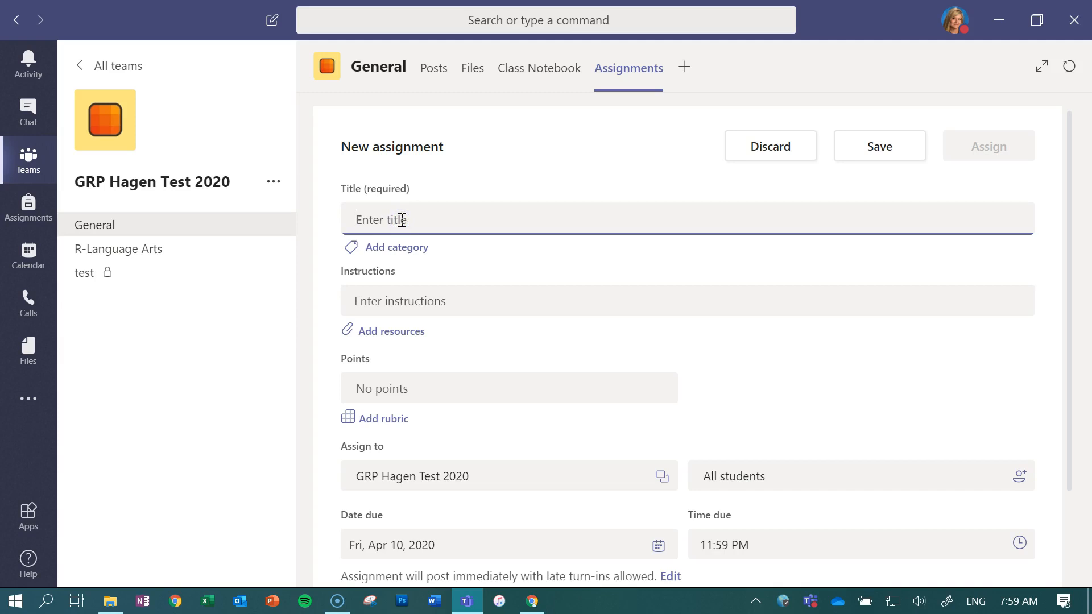
text(Favourite Foods)
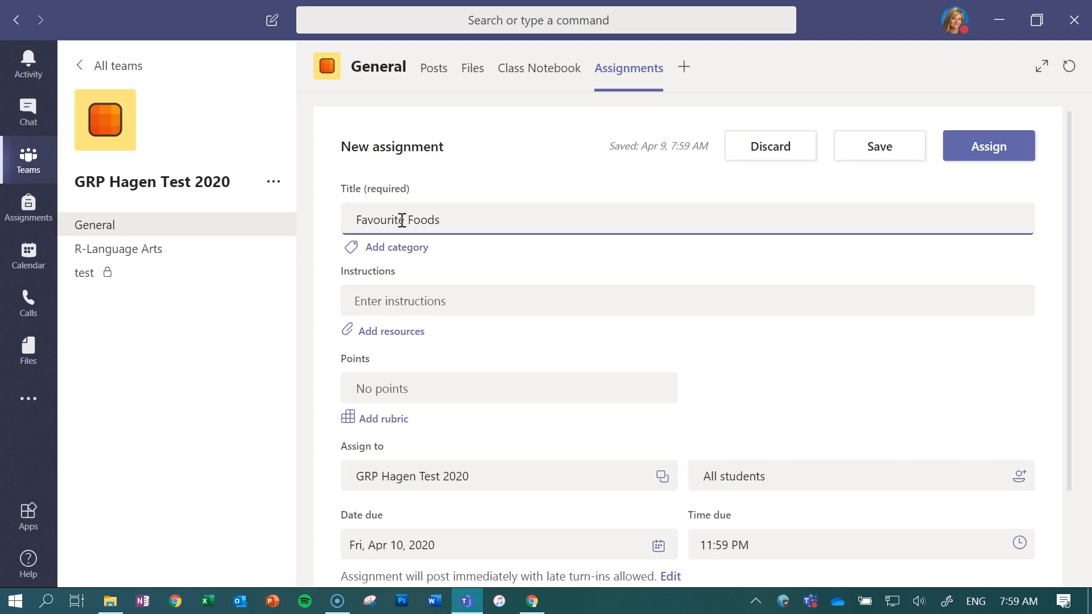
click(395, 253)
- Enter "Create a PowerPoint slideshow about your favourite food" as the first sentence of the assignment instructions
click(398, 301)
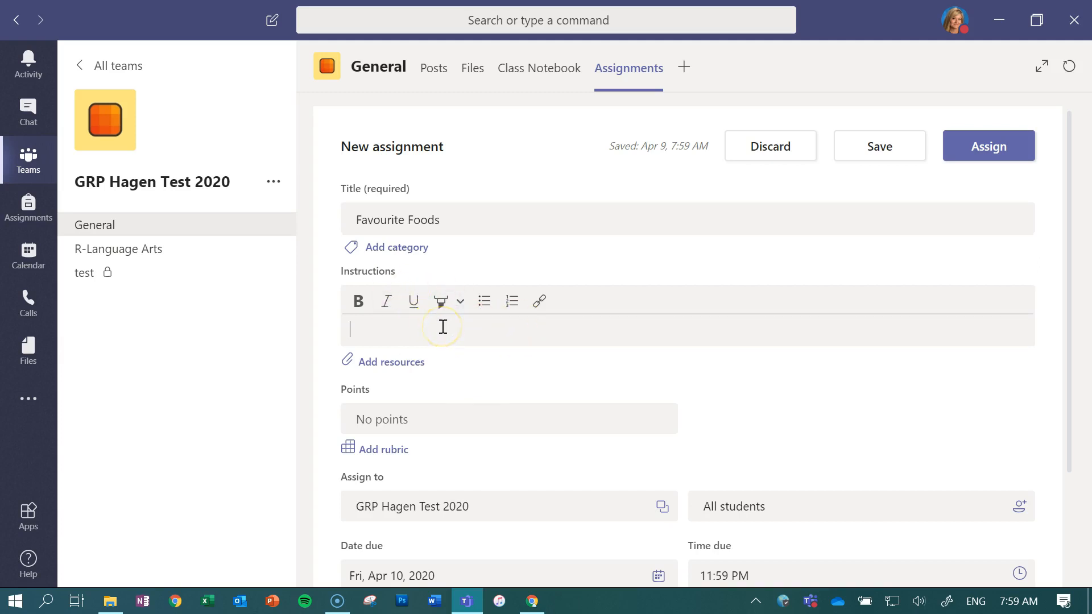
text(Create)
text( a slide)
key(BackSpace)
key(BackSpace)
key(BackSpace)
key(BackSpace)
key(BackSpace)
text(PowerPoint slidewh)
key(BackSpace)
key(BackSpace)
key(BackSpace)
key(BackSpace)
text(eshow)
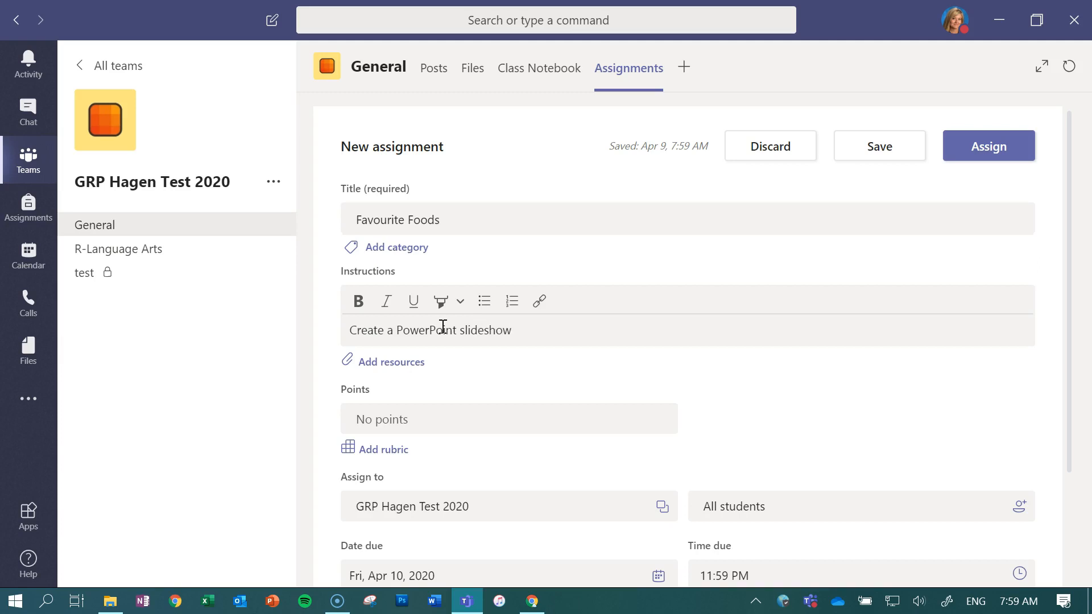
text( about your favourite food)
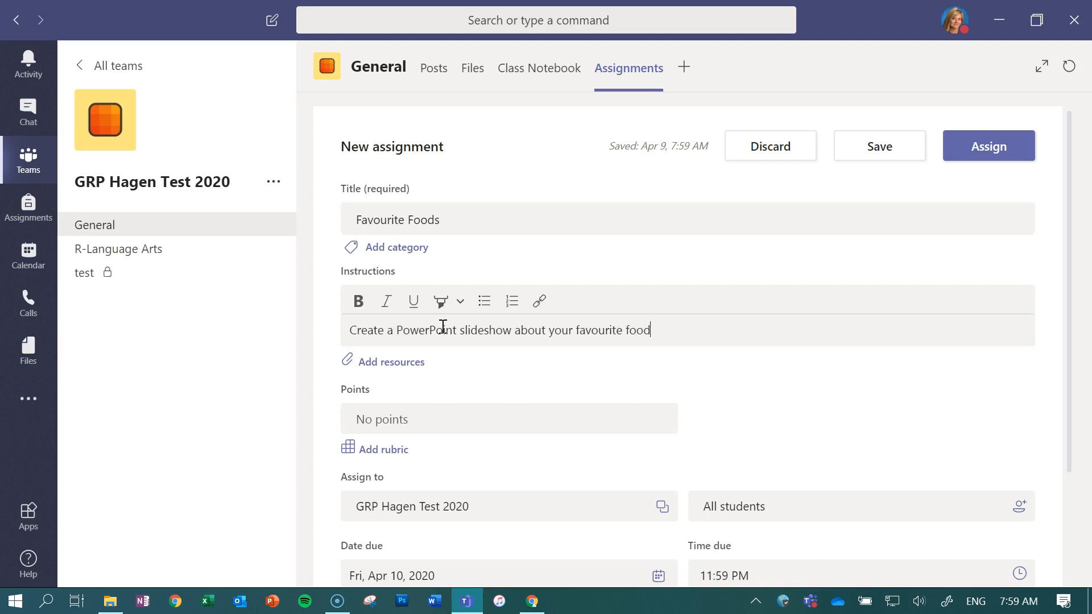
- End the first instruction sentence with a period and add "View the attached outline for details"
text(.Us)
key(BackSpace)
key(BackSpace)
text(View the attached outline for details)
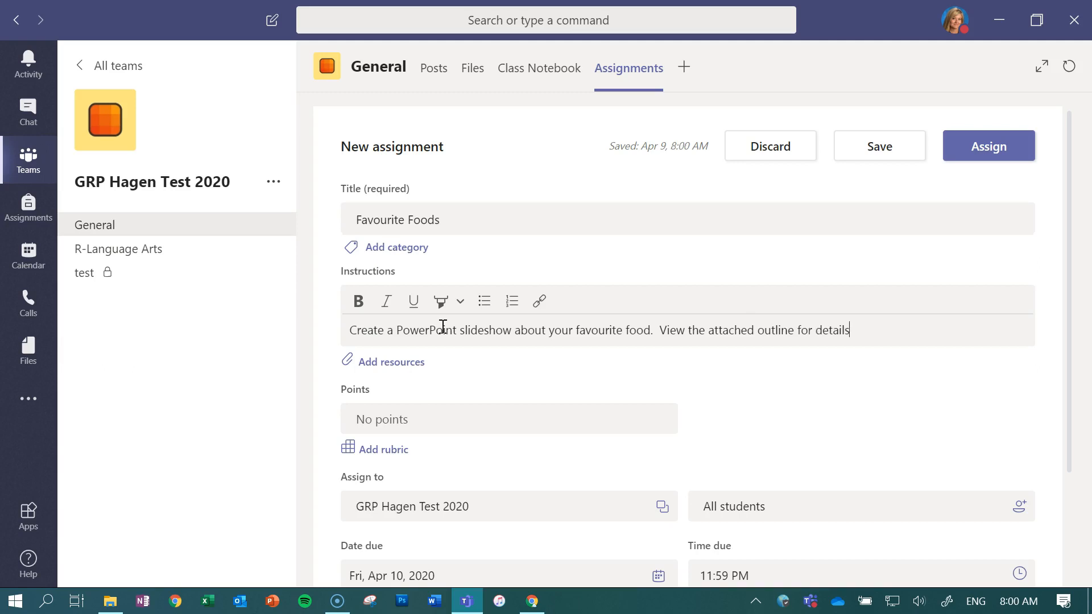
- Continue the instructions with "Use the planning sheet attached for your planning (it will be marked) and self evaluate using the attached rubric."
text(.  Use the planning sheet attached)
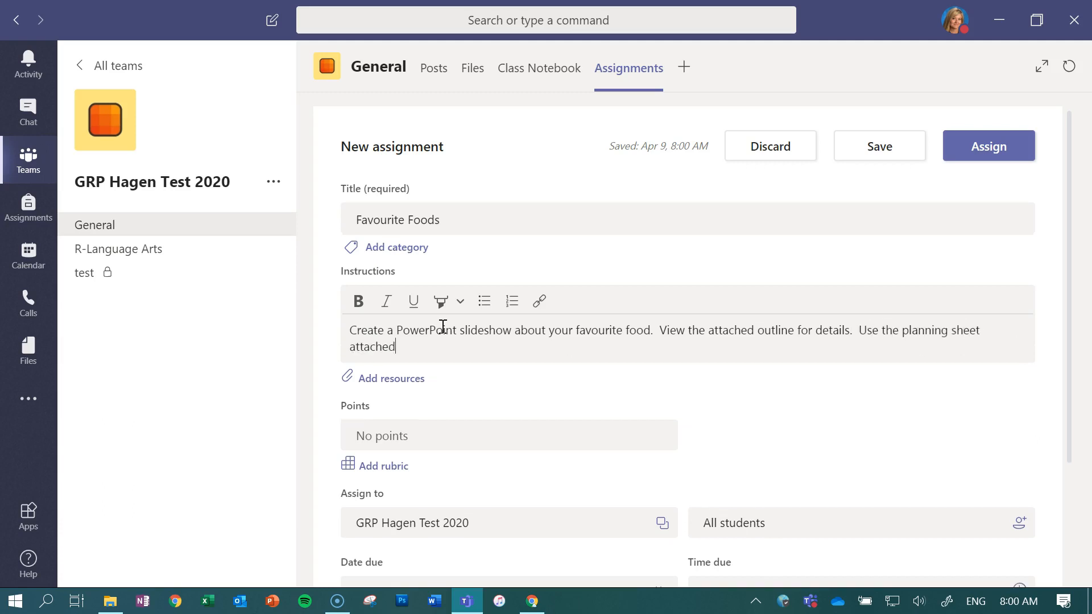
text( for your planning (it will be mark)
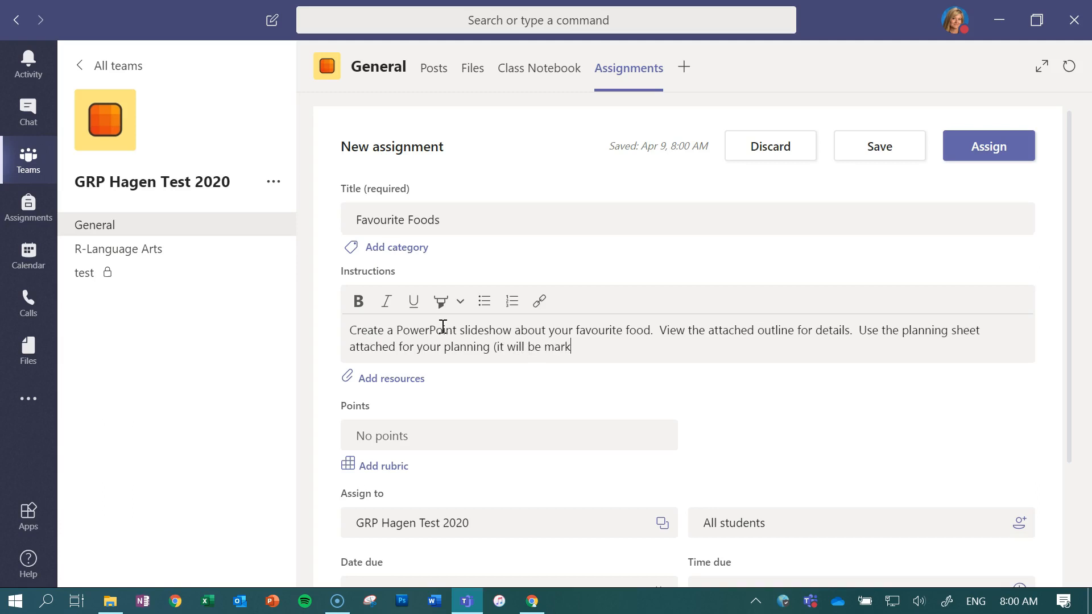
text(ed) and self evaluate using the attached rubric.)
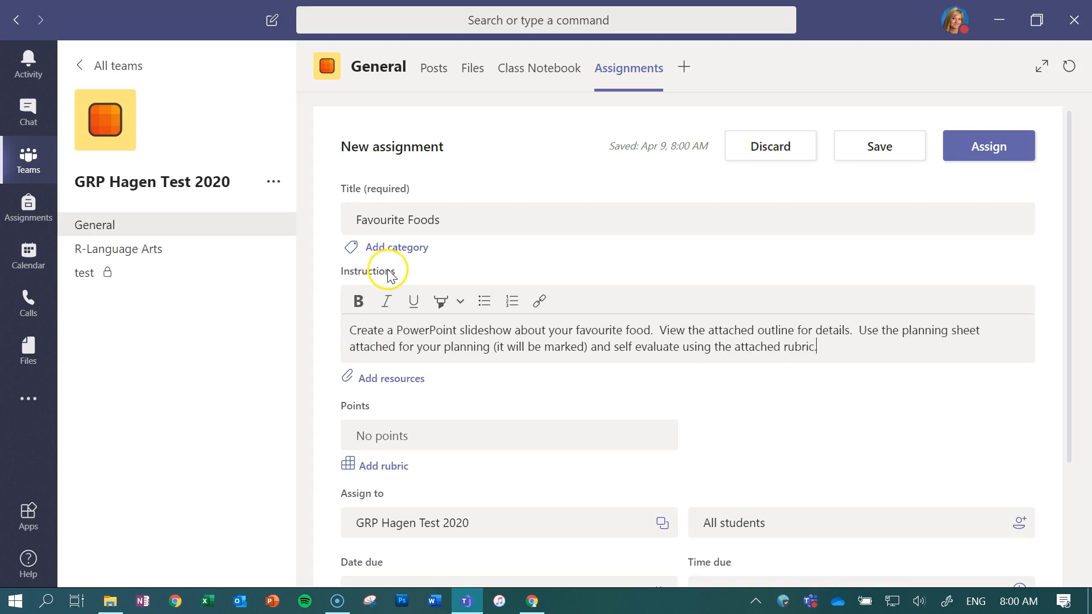
- Attach My Favourite Food Outline.pdf from the OneDrive folder VADA > Your Favourite Food as a resource
click(405, 382)
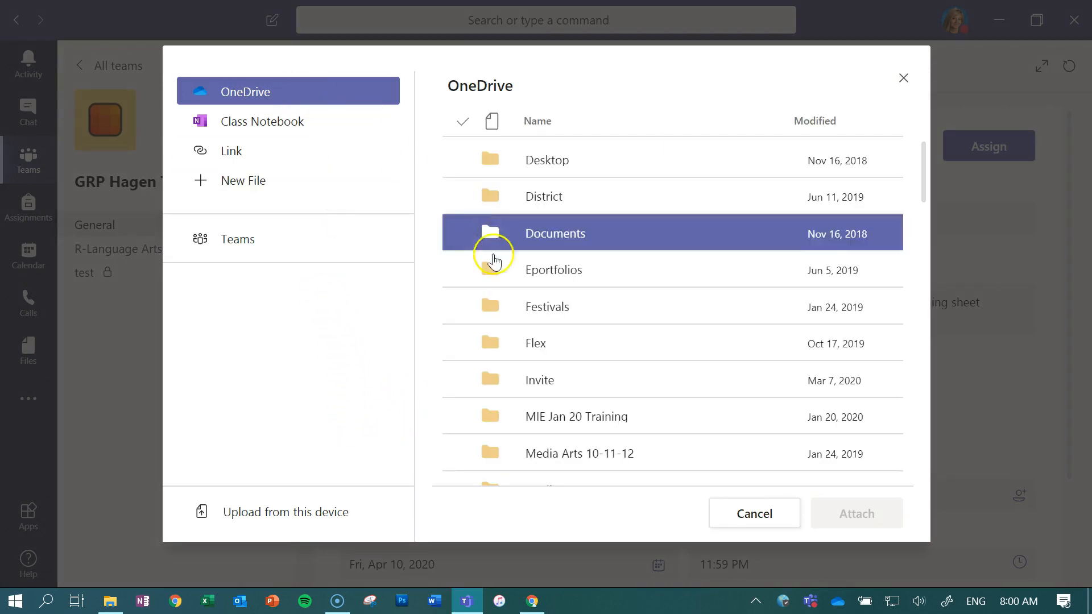
scroll(509, 290, down, 10)
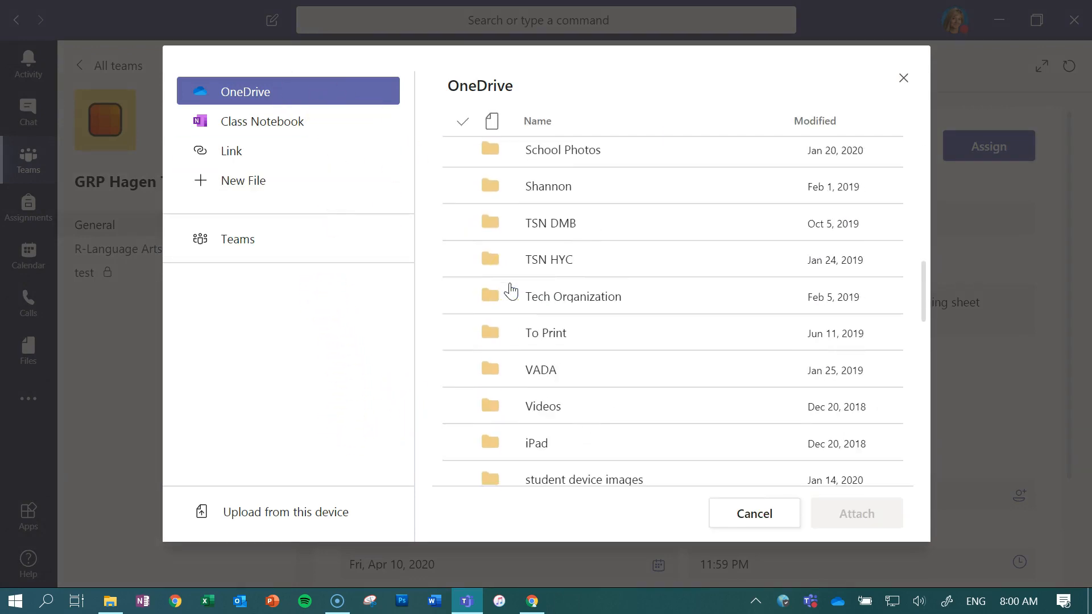
scroll(511, 291, down, 3)
click(509, 288)
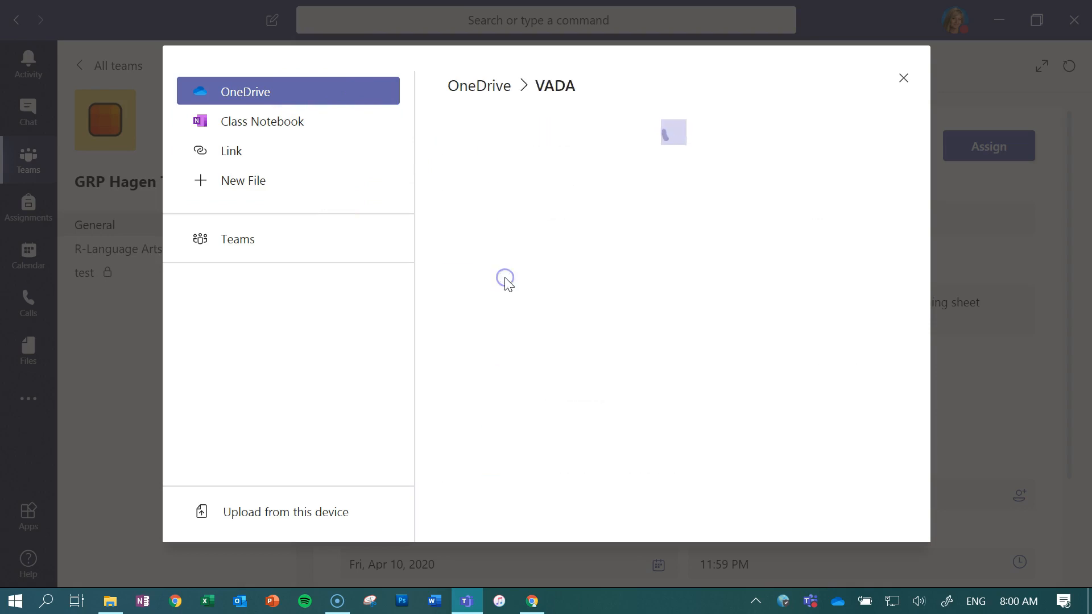
scroll(565, 370, down, 2)
scroll(564, 369, down, 5)
double_click(553, 253)
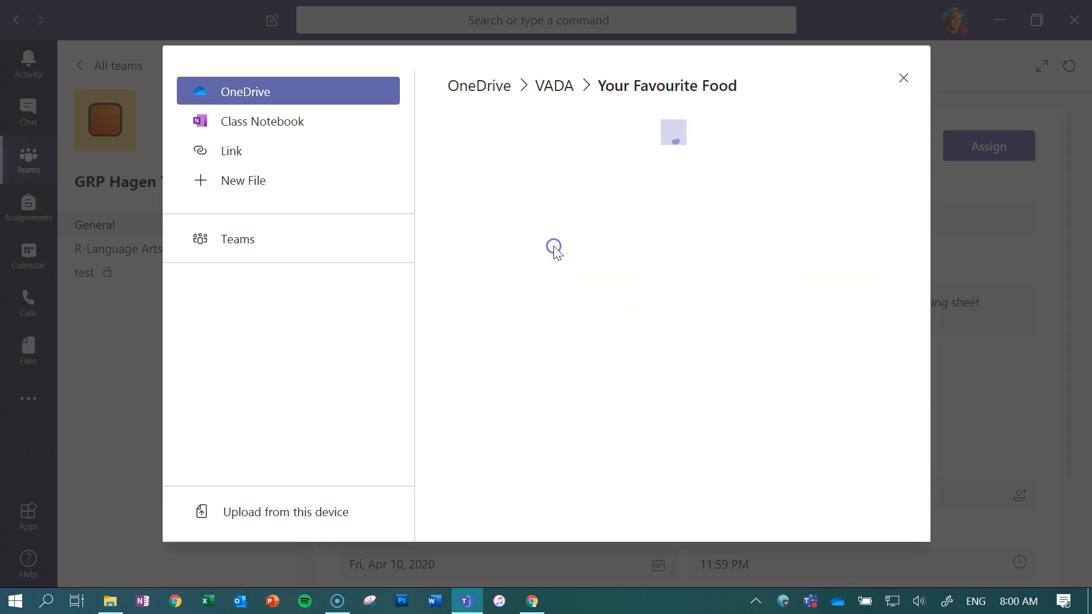
click(690, 383)
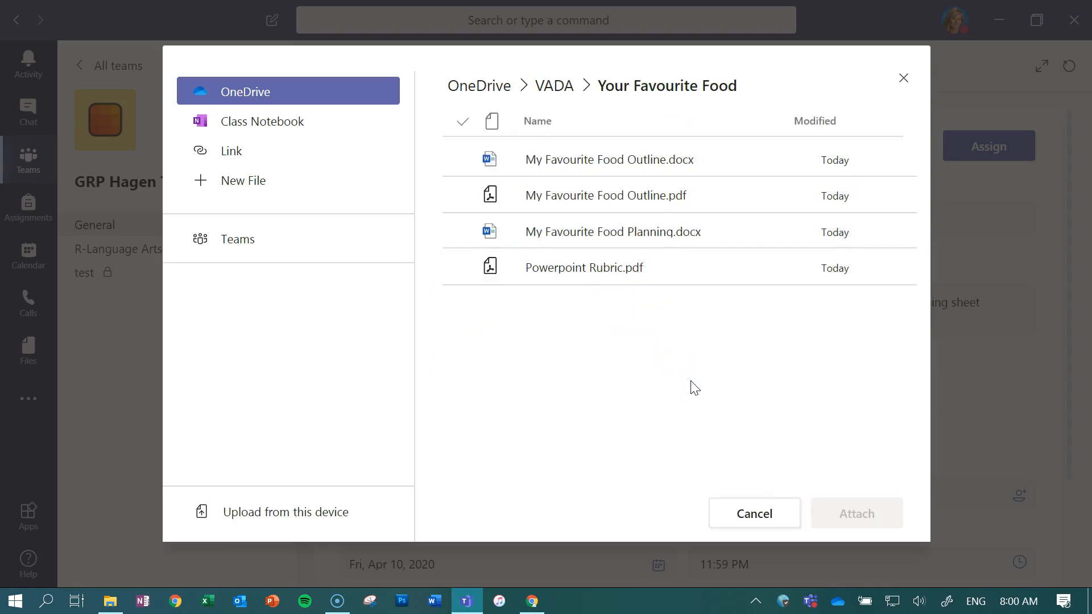
click(557, 195)
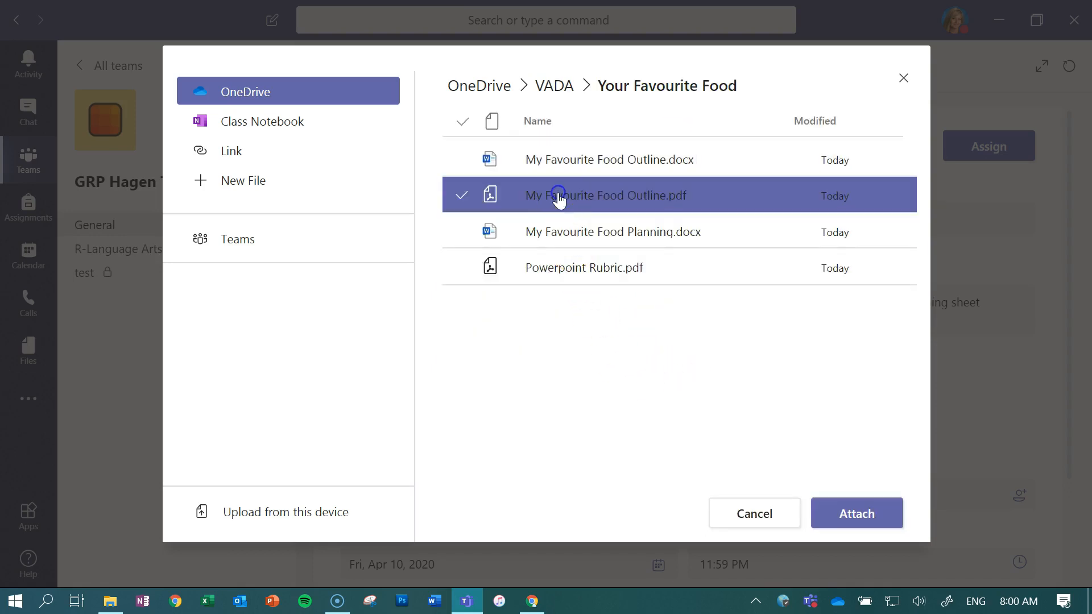
click(859, 516)
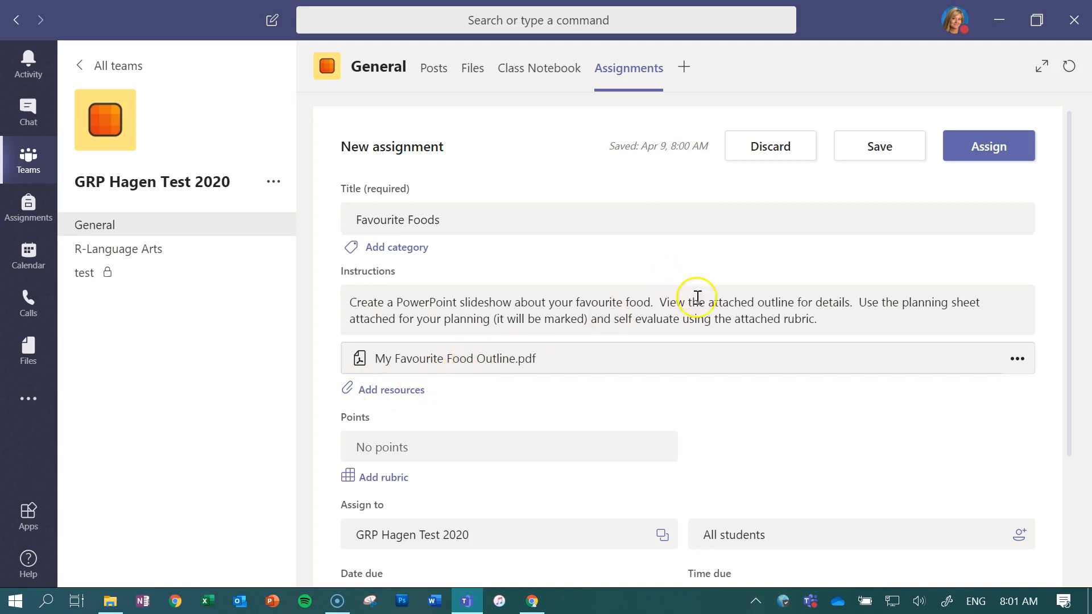
- Attach My Favourite Food Planning.docx from the OneDrive folder VADA > Your Favourite Food as a second resource
click(391, 390)
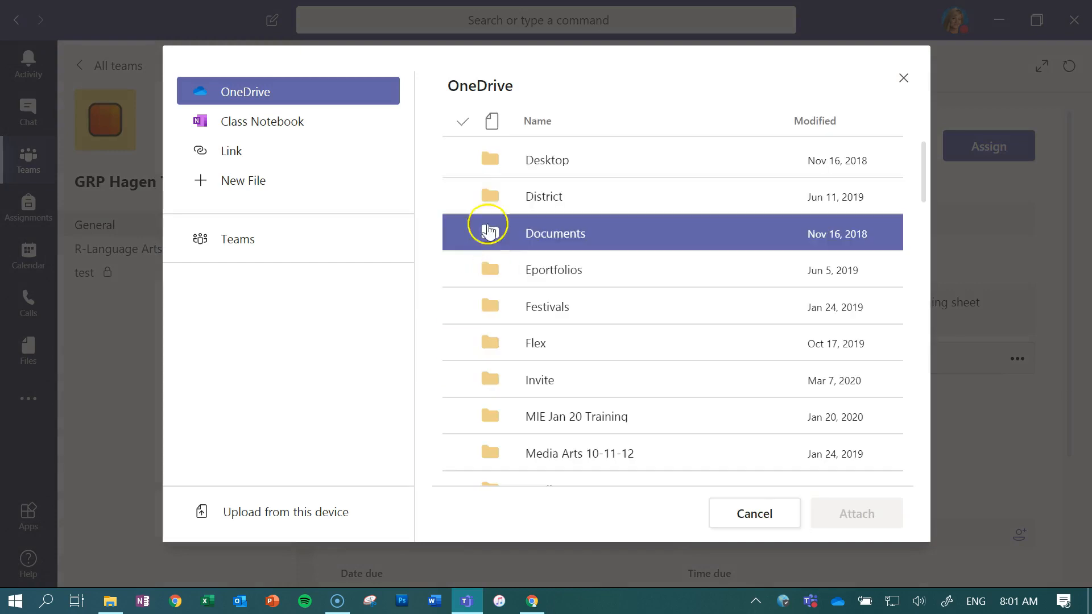
scroll(595, 364, down, 15)
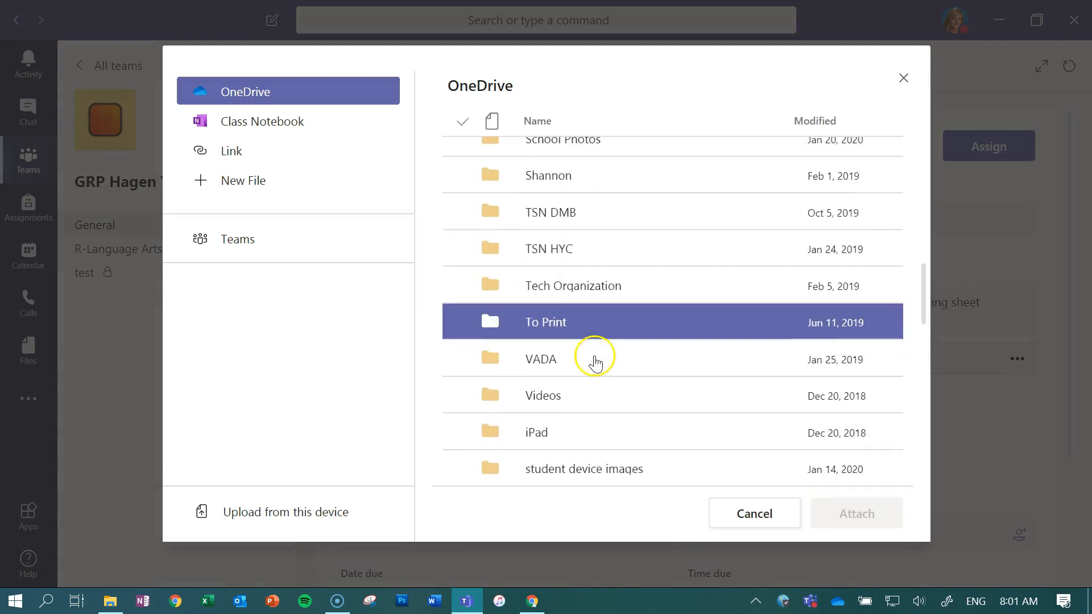
scroll(588, 358, up, 2)
scroll(587, 356, up, 2)
double_click(549, 287)
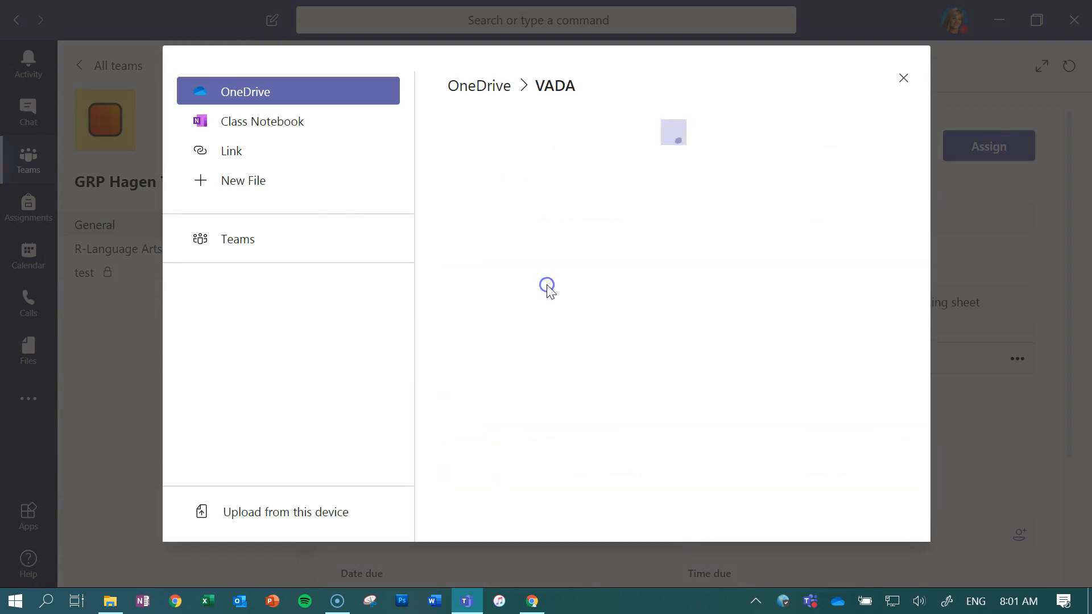
scroll(567, 290, down, 5)
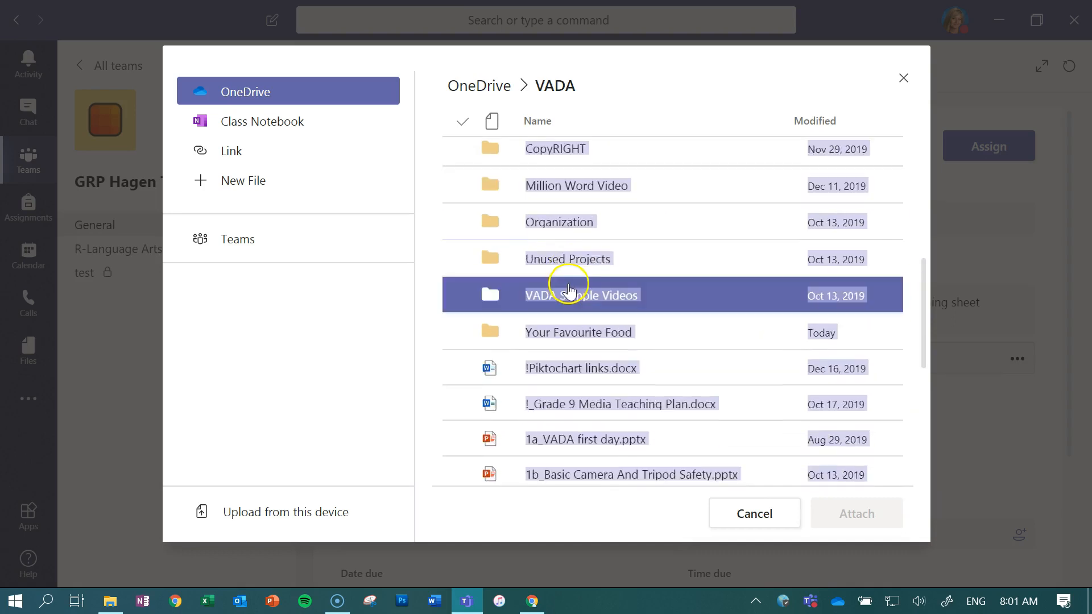
double_click(573, 329)
click(562, 158)
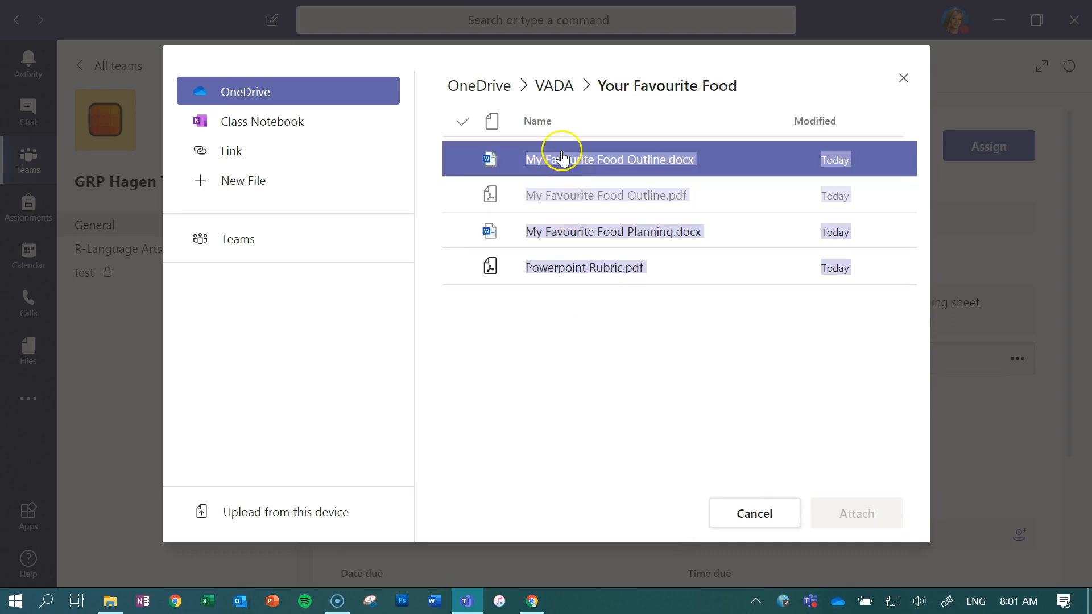
click(563, 195)
click(565, 232)
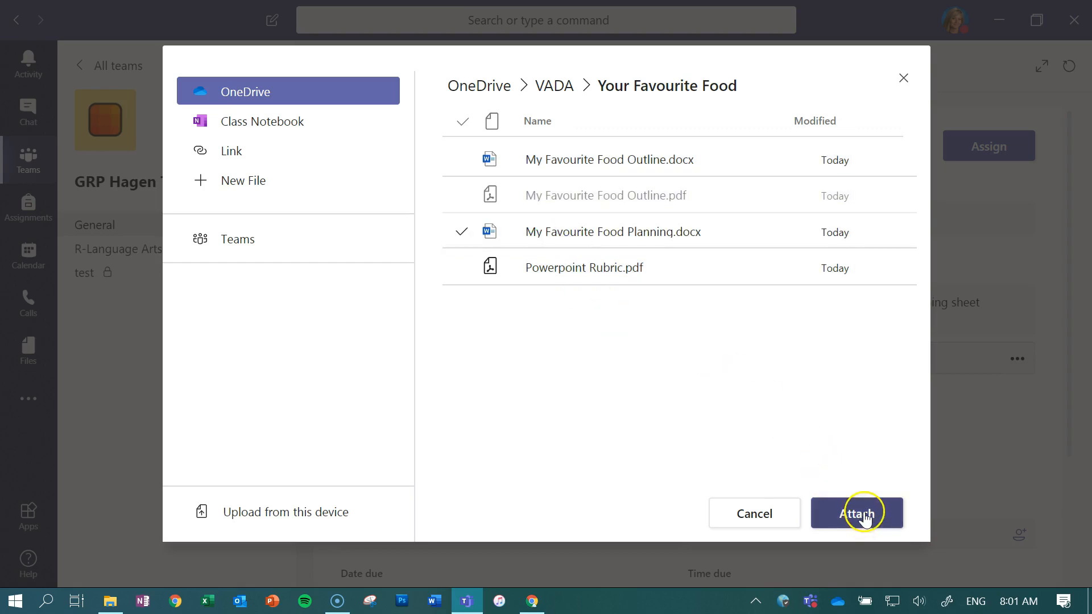
click(864, 514)
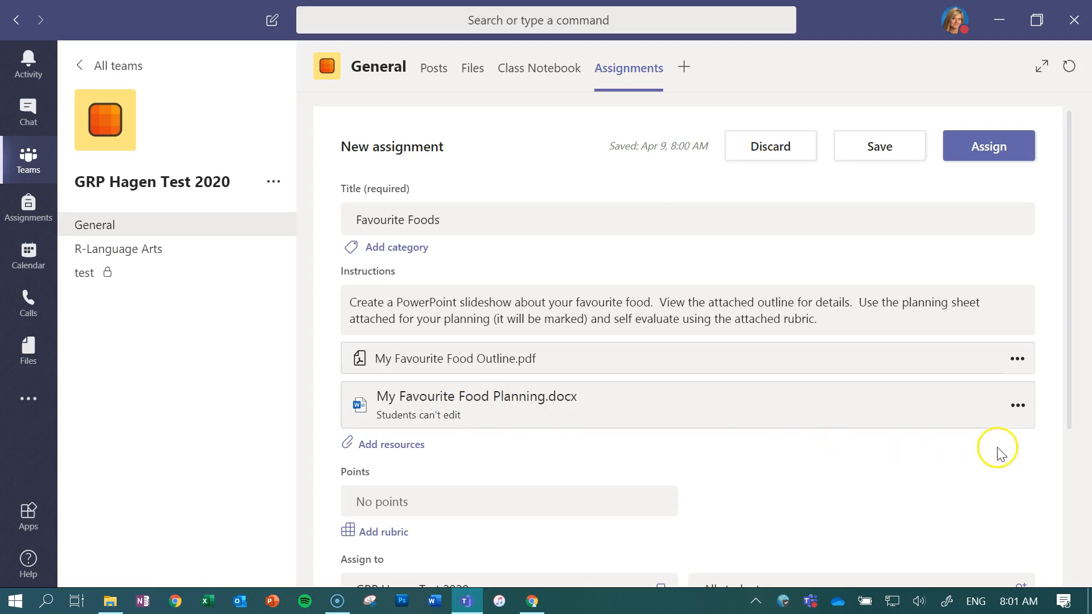
- Set My Favourite Food Planning.docx so that students edit their own copy
click(1018, 406)
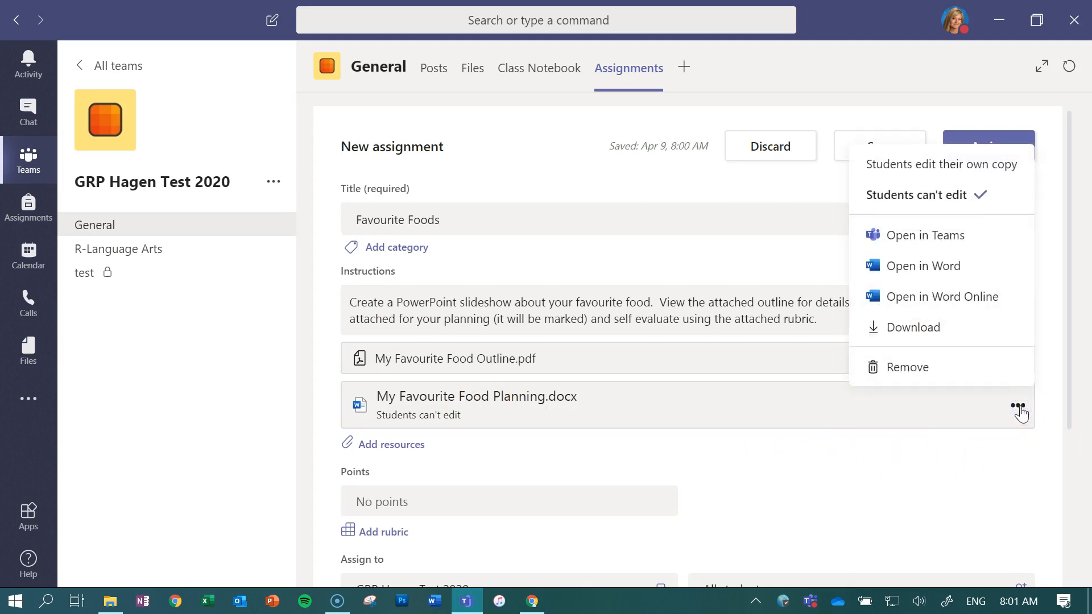
click(1015, 166)
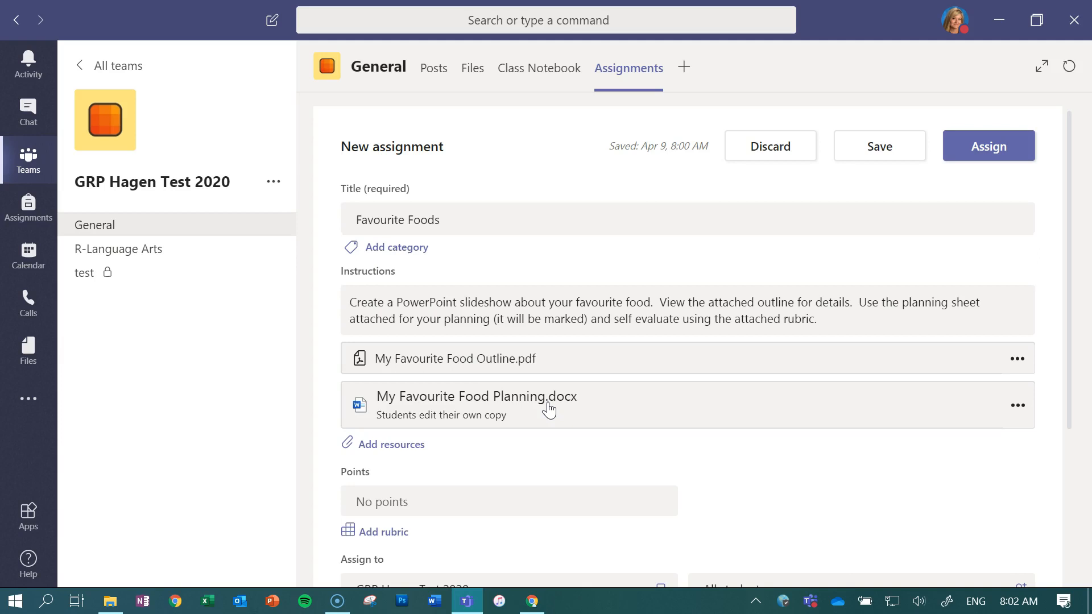
- Attach PowerPoint Rubric.docx from the OneDrive folder VADA > Your Favourite Food and set it so that students edit their own copy
click(387, 445)
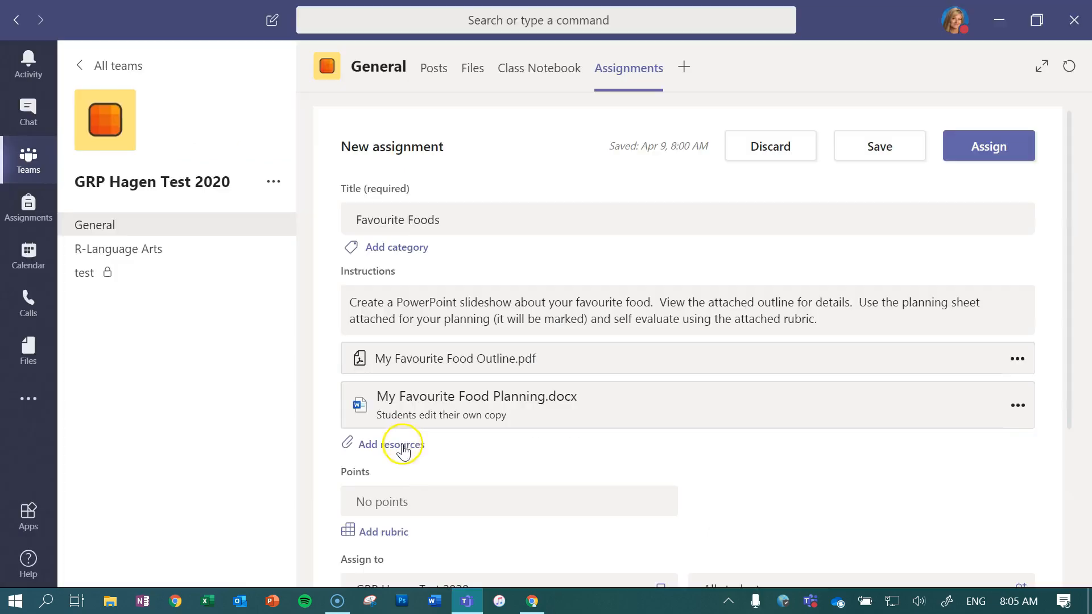
click(403, 446)
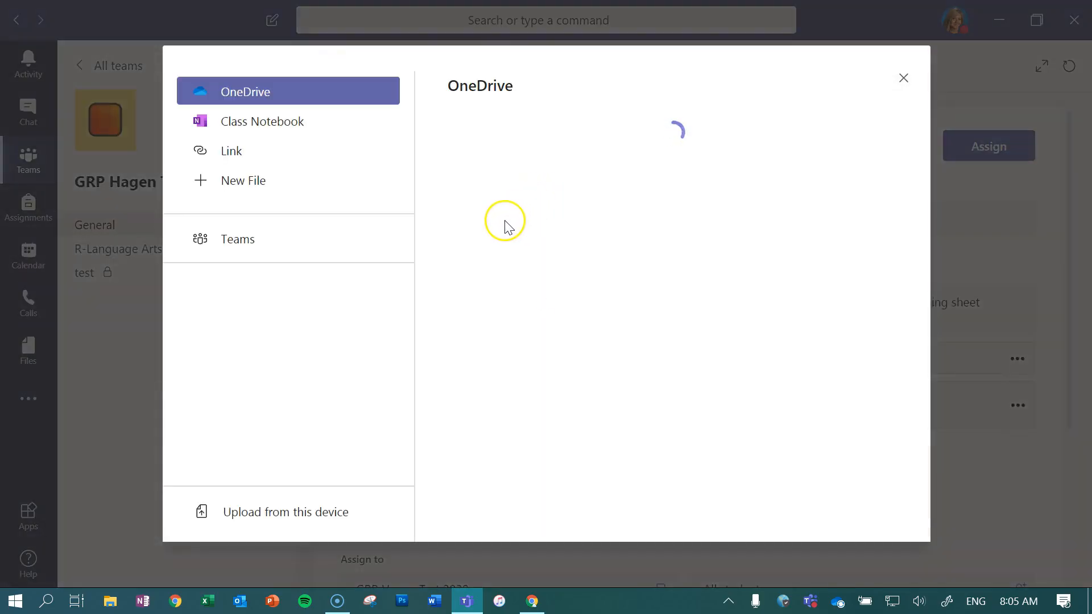
click(575, 230)
scroll(556, 378, down, 12)
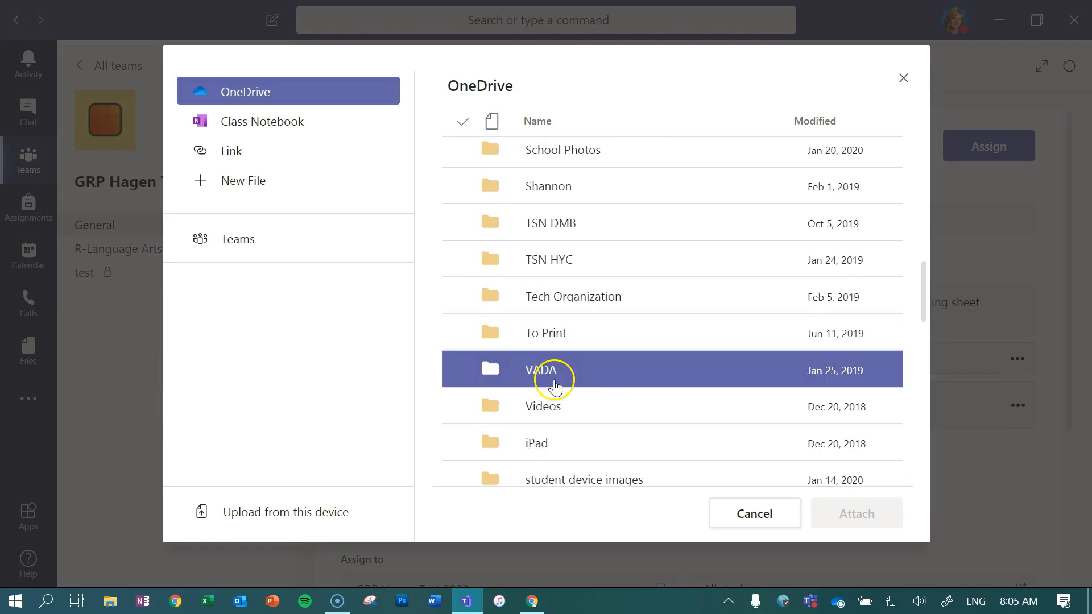
double_click(519, 206)
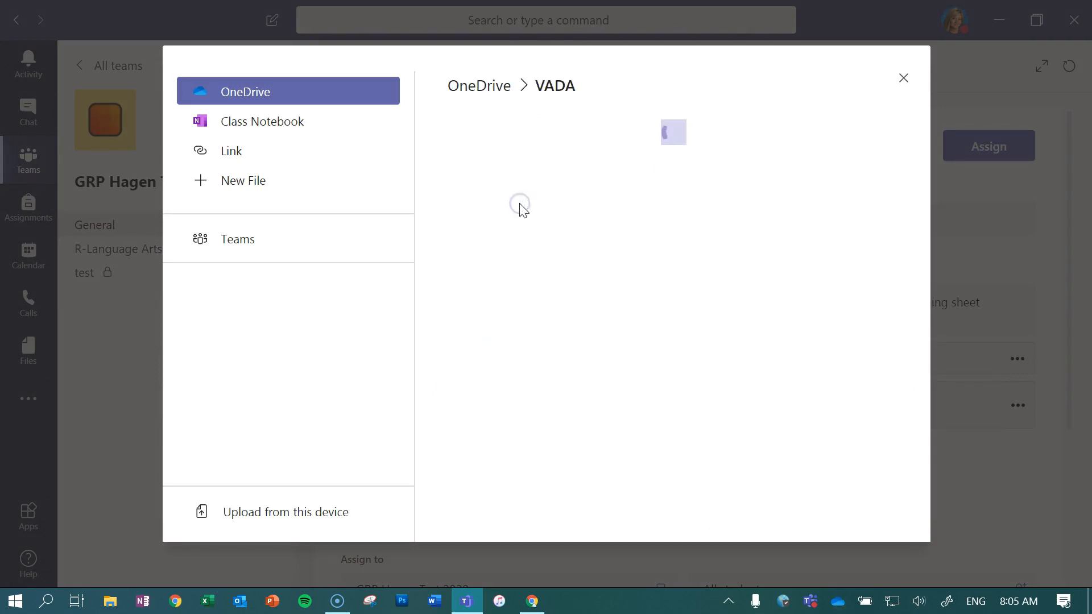
scroll(594, 293, down, 2)
scroll(595, 292, down, 5)
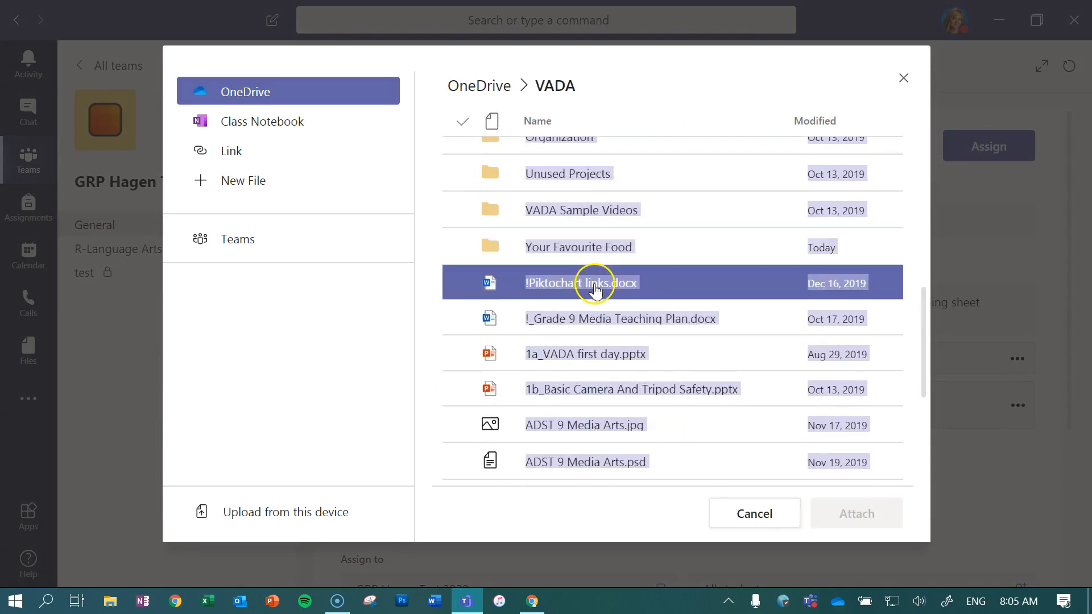
double_click(583, 246)
click(611, 267)
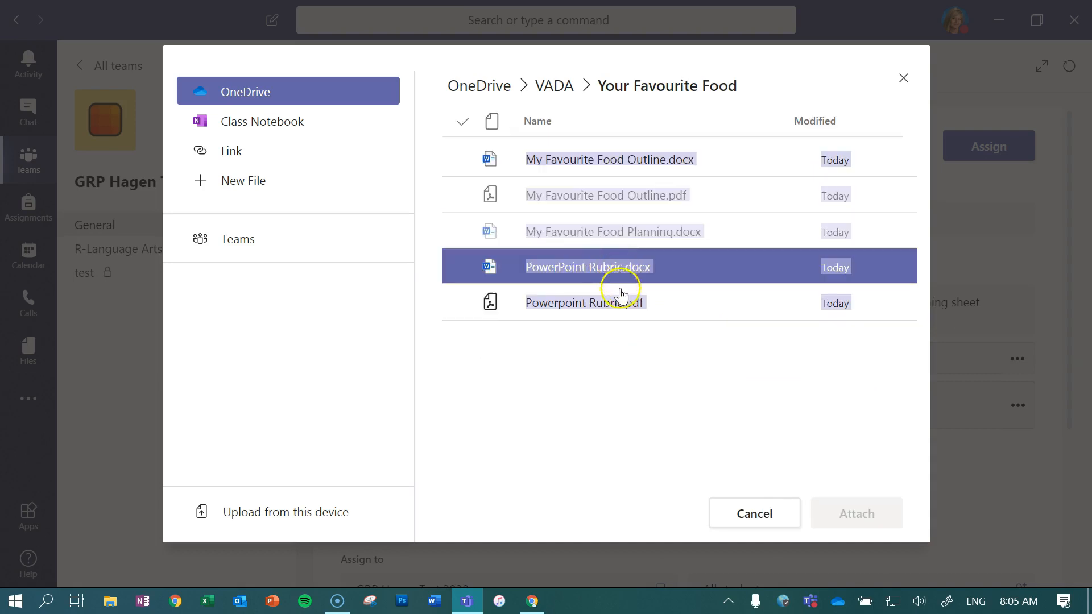
click(890, 516)
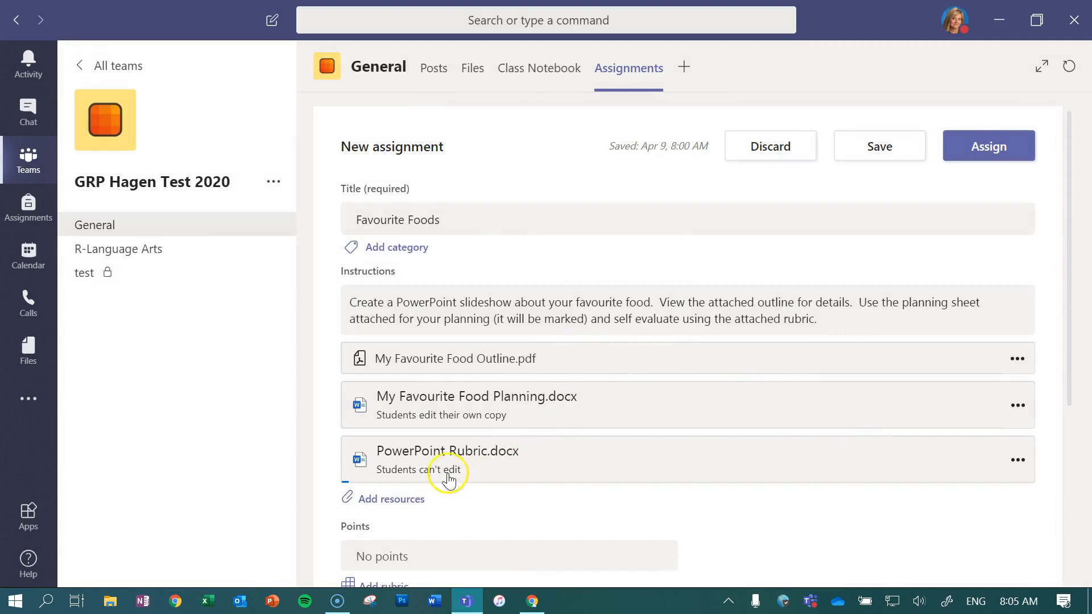
click(1018, 459)
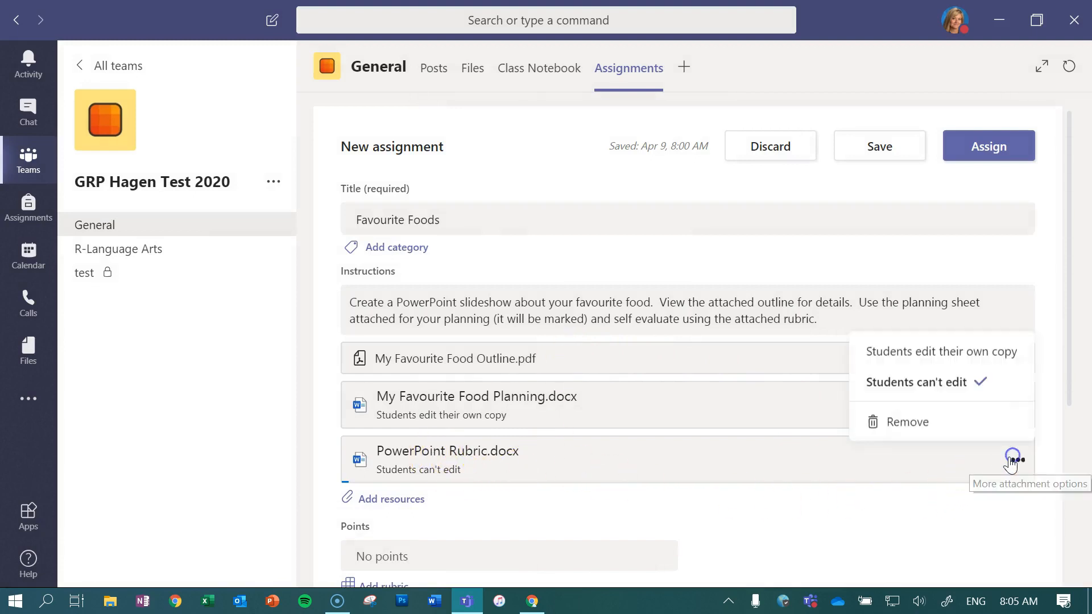
click(993, 350)
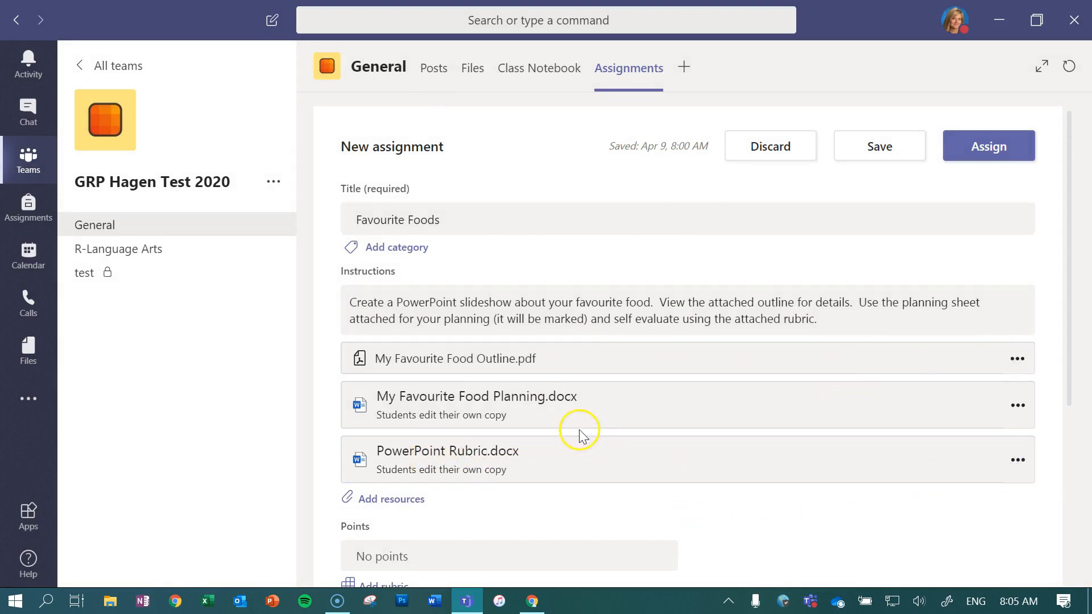
- Set the assignment's points to 50
scroll(578, 429, down, 5)
click(437, 295)
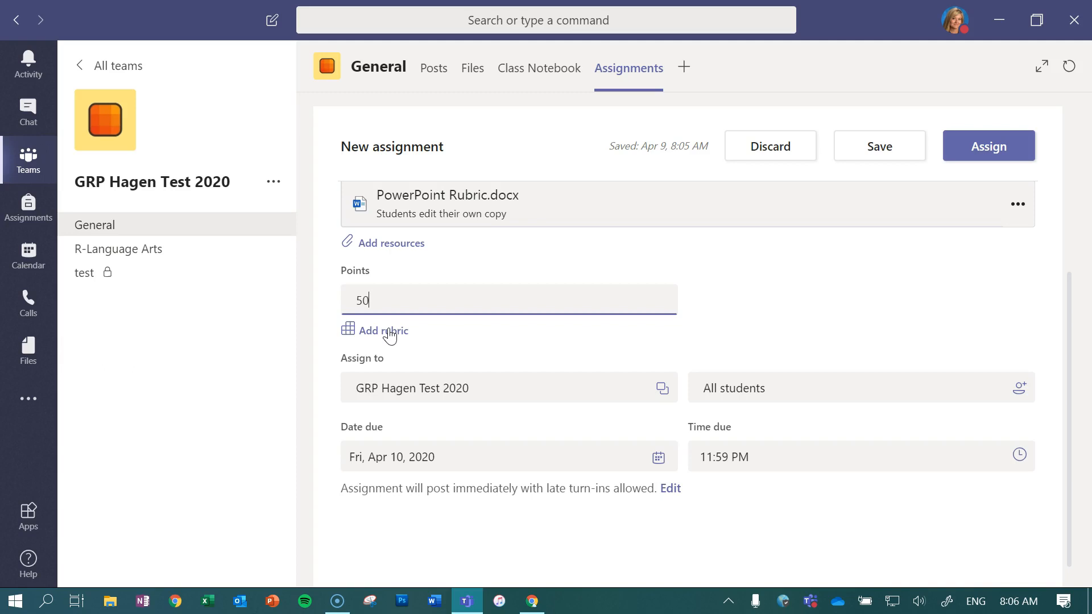
click(373, 298)
- Choose the existing Term Video Rubric, look through its grading criteria and attach it to the assignment
click(382, 331)
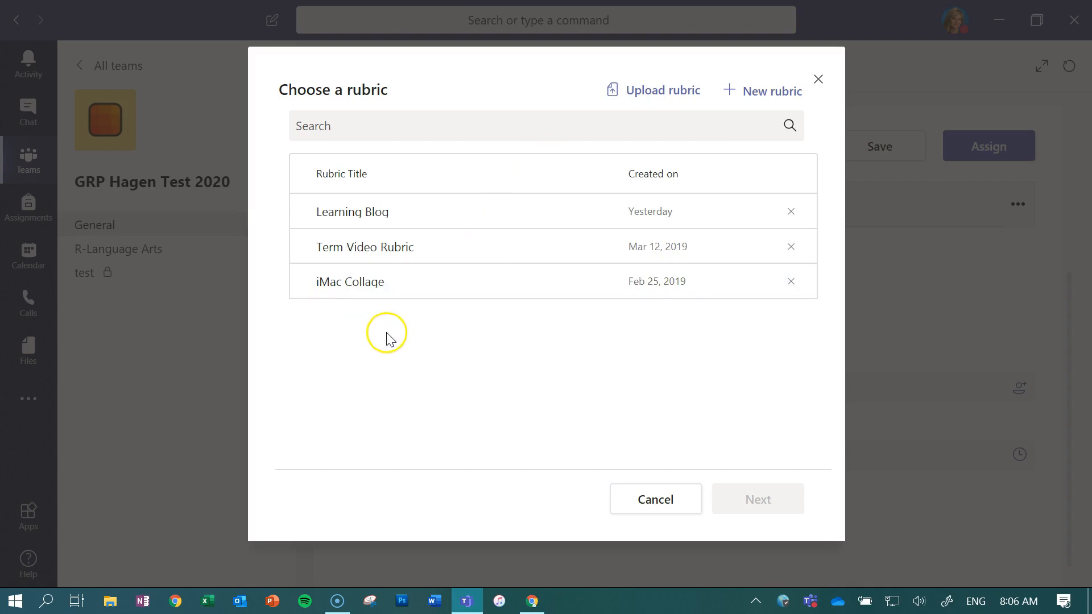
click(356, 249)
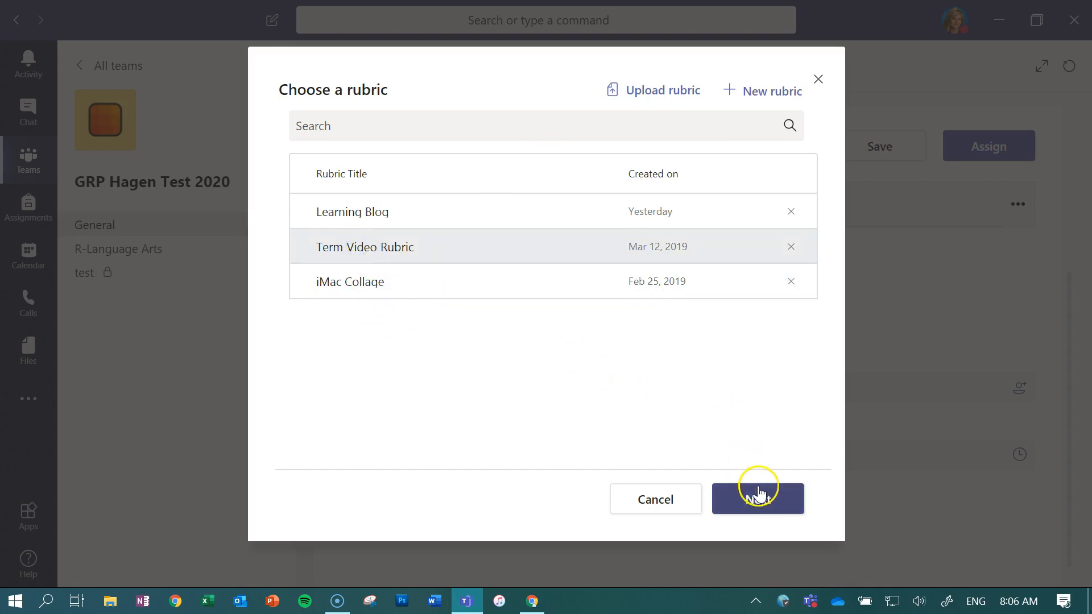
click(766, 501)
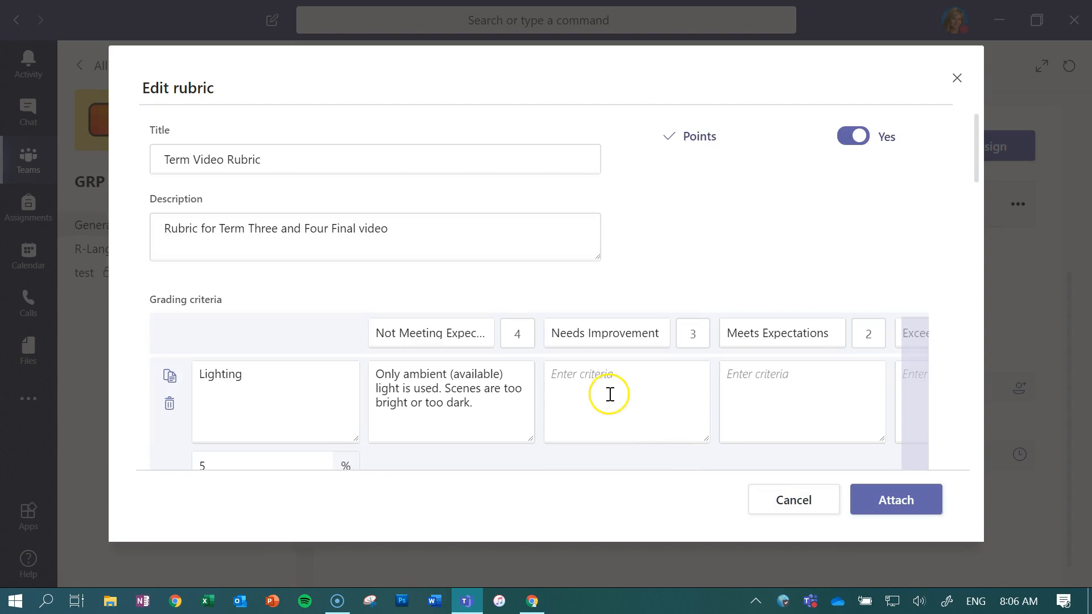
scroll(608, 399, down, 5)
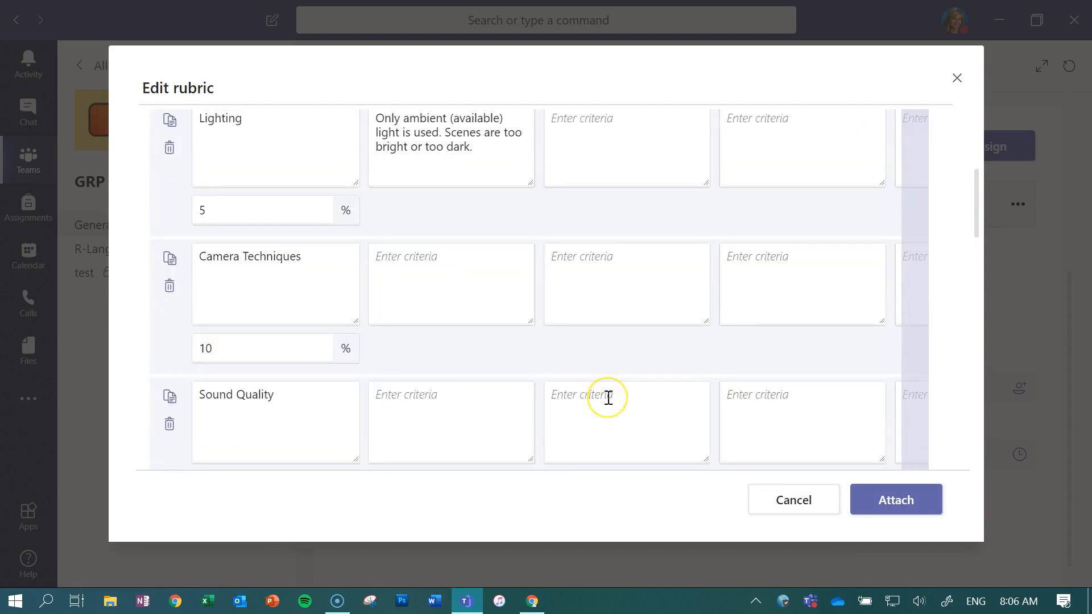
scroll(608, 398, down, 5)
scroll(608, 398, up, 5)
scroll(608, 398, up, 5)
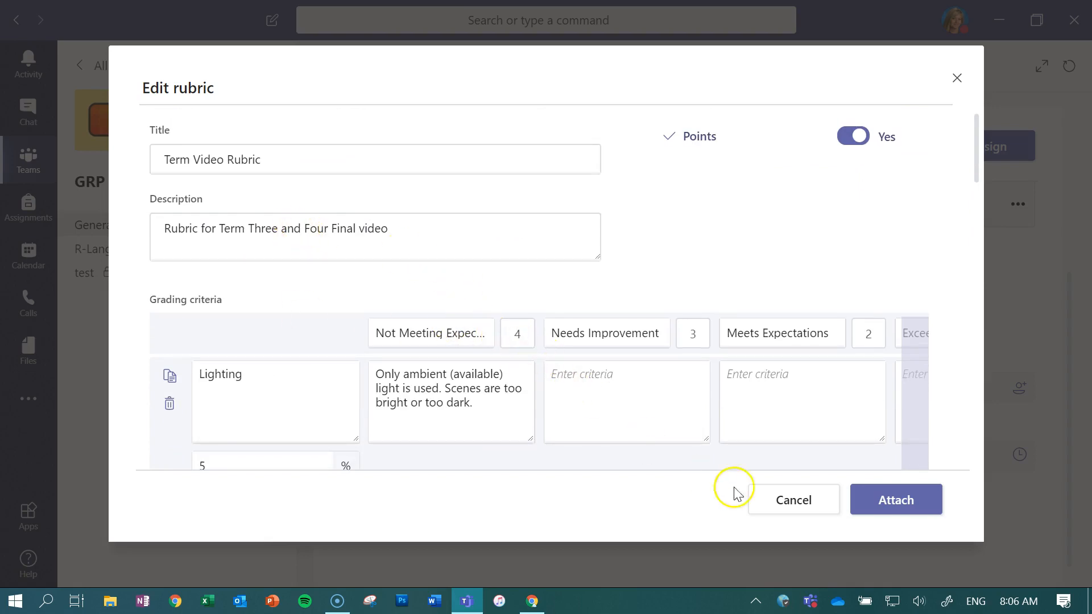
click(891, 504)
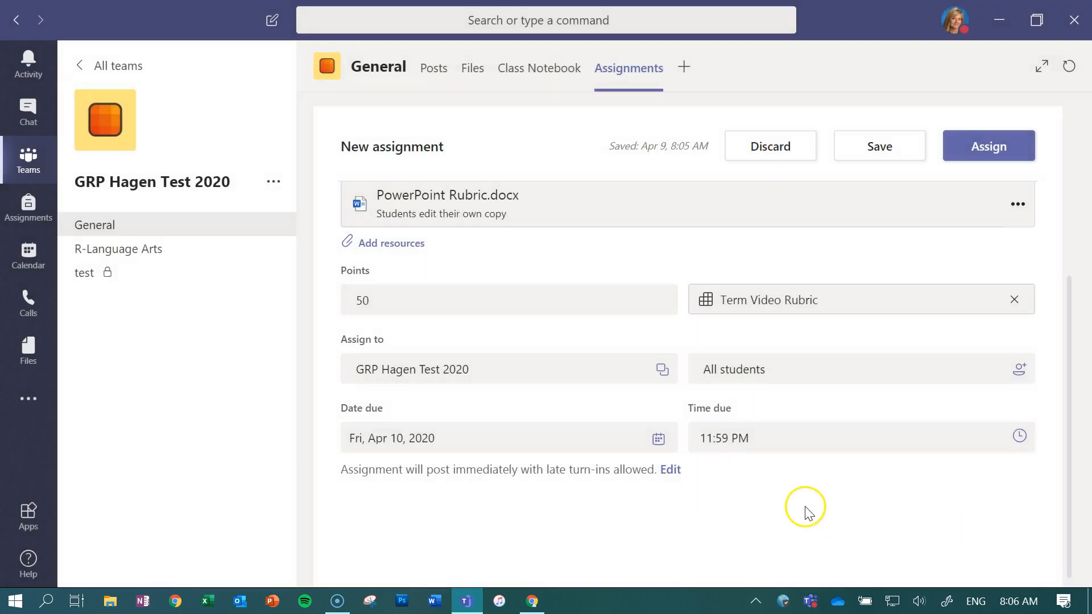
- Look at the individual students the assignment can be assigned to, keeping All students selected
scroll(808, 509, down, 1)
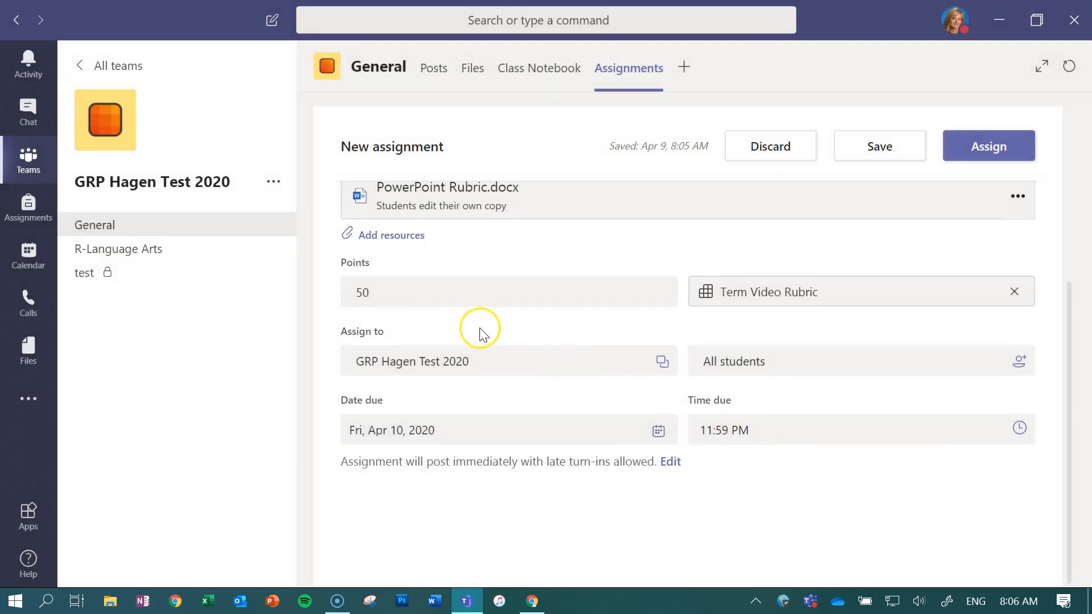
click(1020, 367)
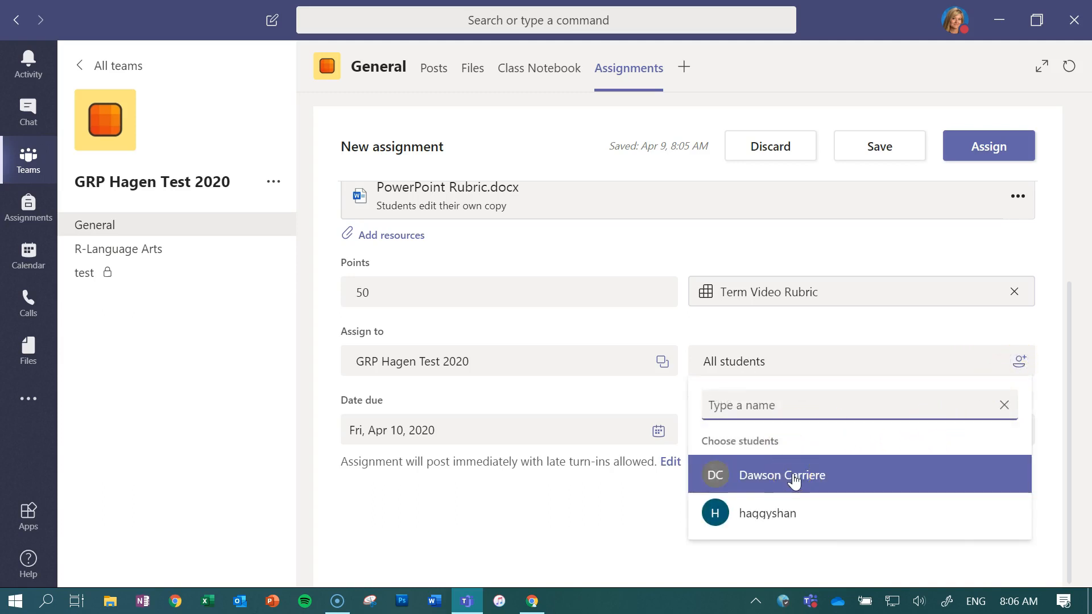
click(617, 502)
click(744, 377)
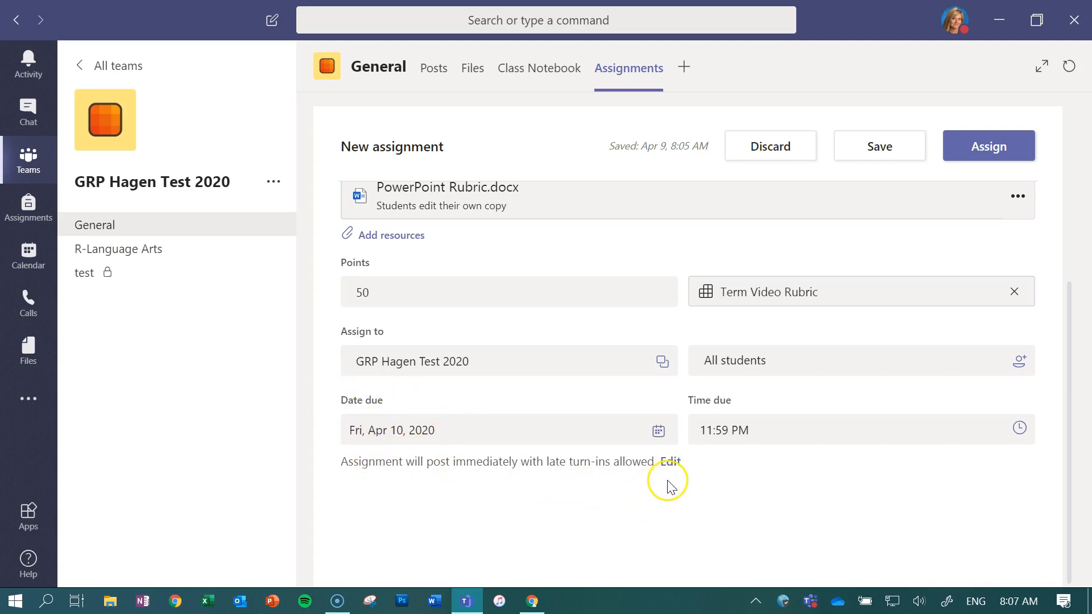
- Set the assignment timeline to post on Thu, Apr 9, 2020 at 9:00 AM and schedule the assignment
click(671, 463)
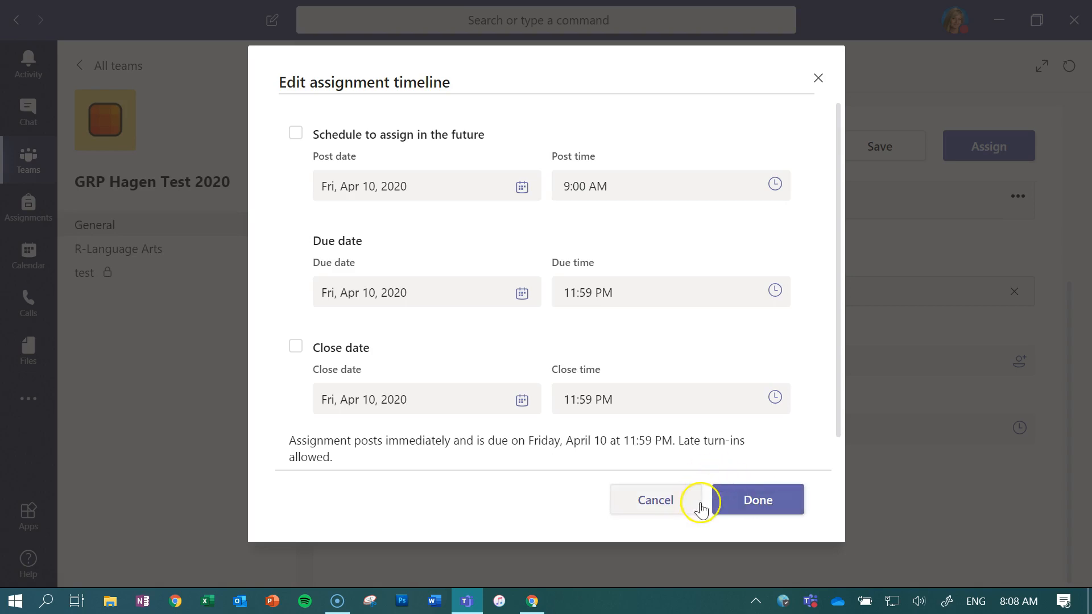
click(775, 185)
scroll(401, 242, down, 2)
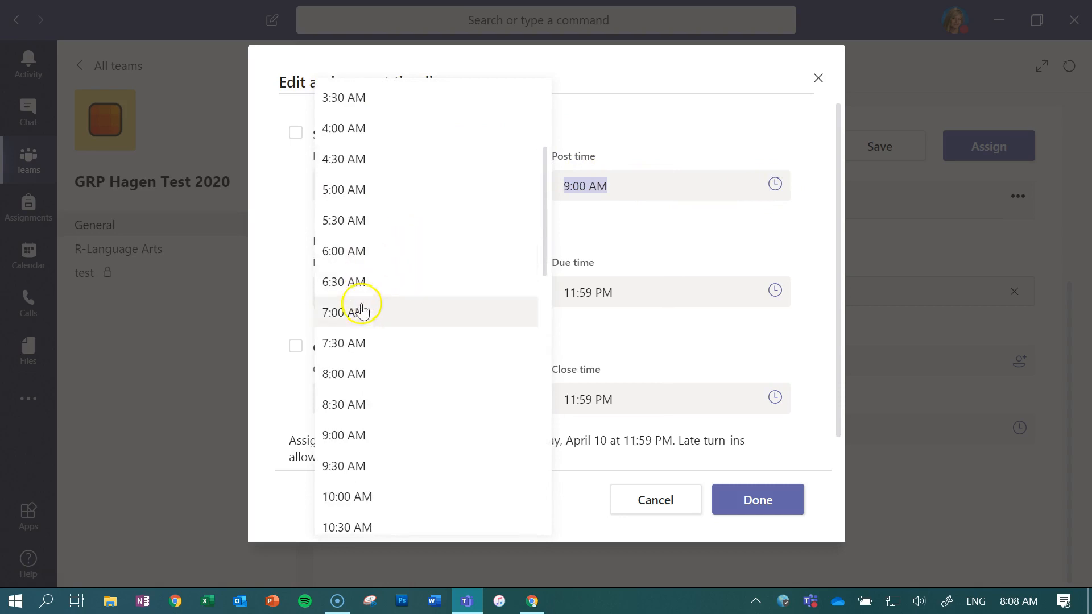
click(354, 373)
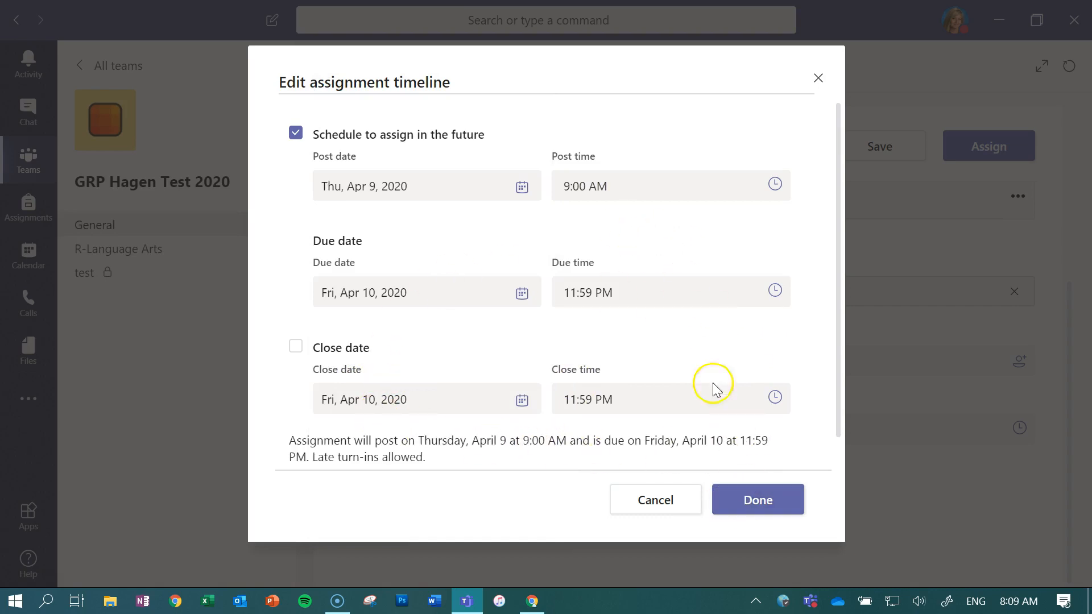
click(742, 514)
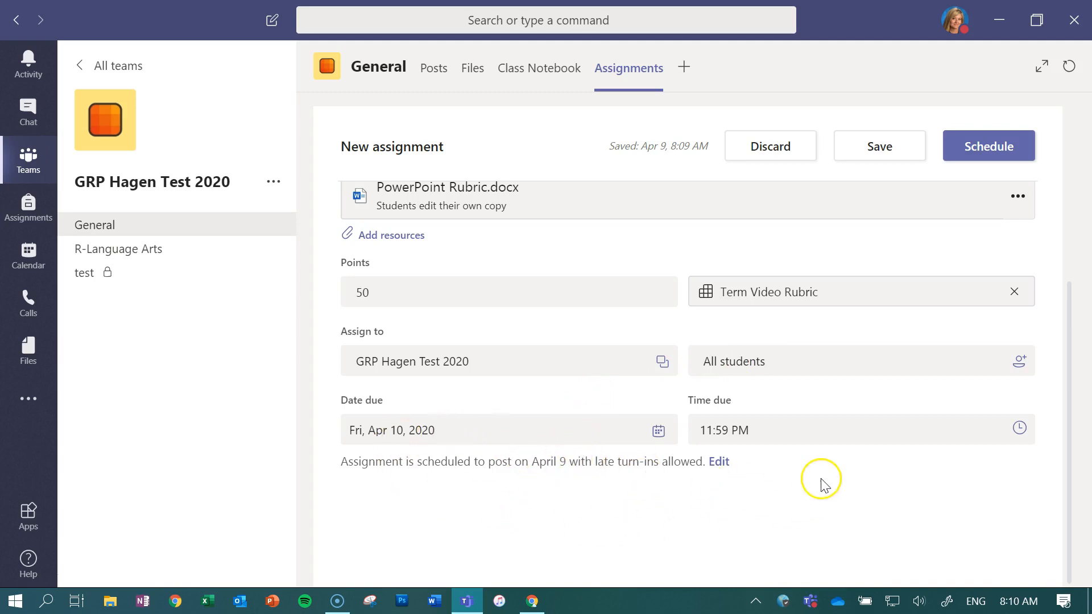
scroll(819, 478, up, 5)
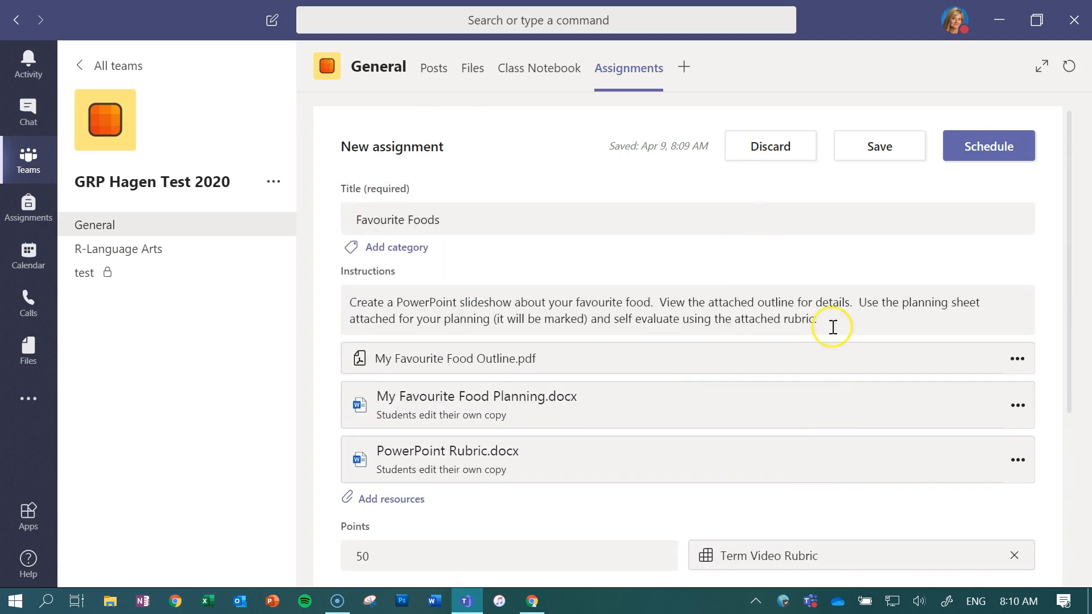
click(990, 144)
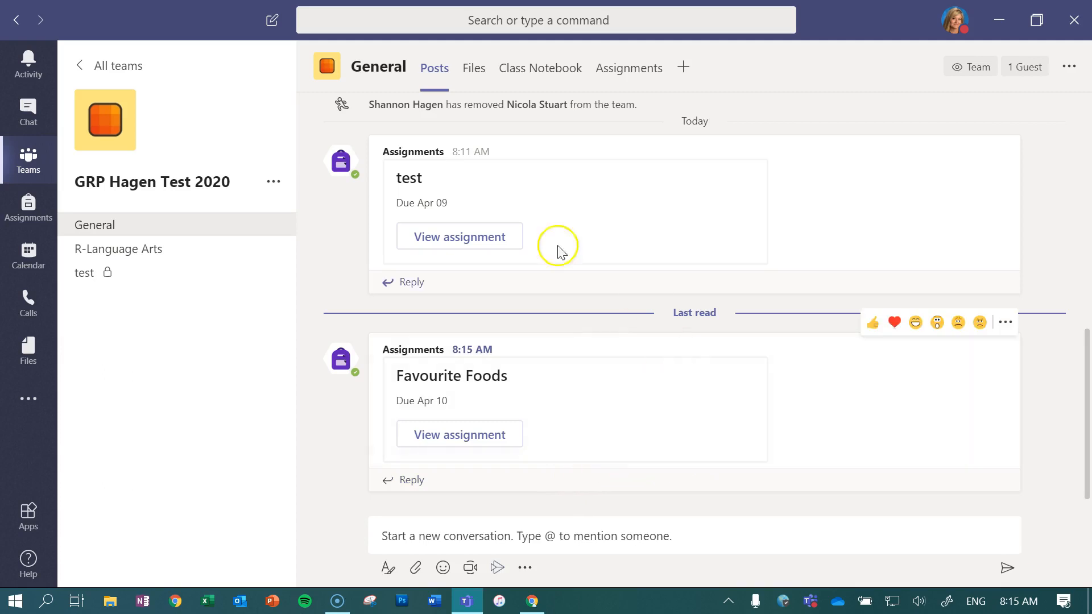
- Check the posted Favourite Foods assignment in student view and return to the channel's posts
click(448, 438)
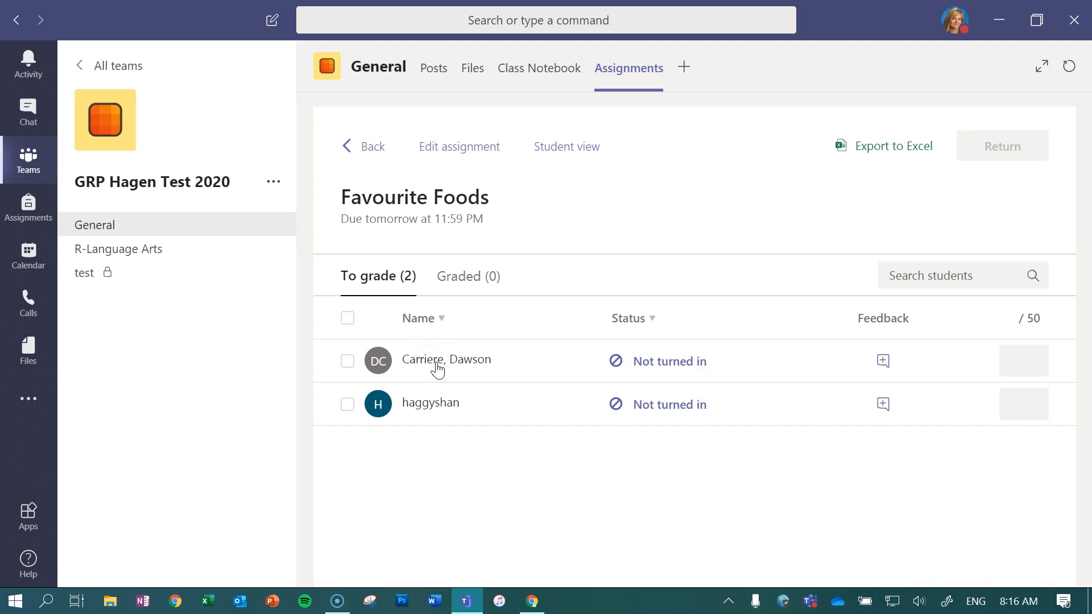
click(562, 146)
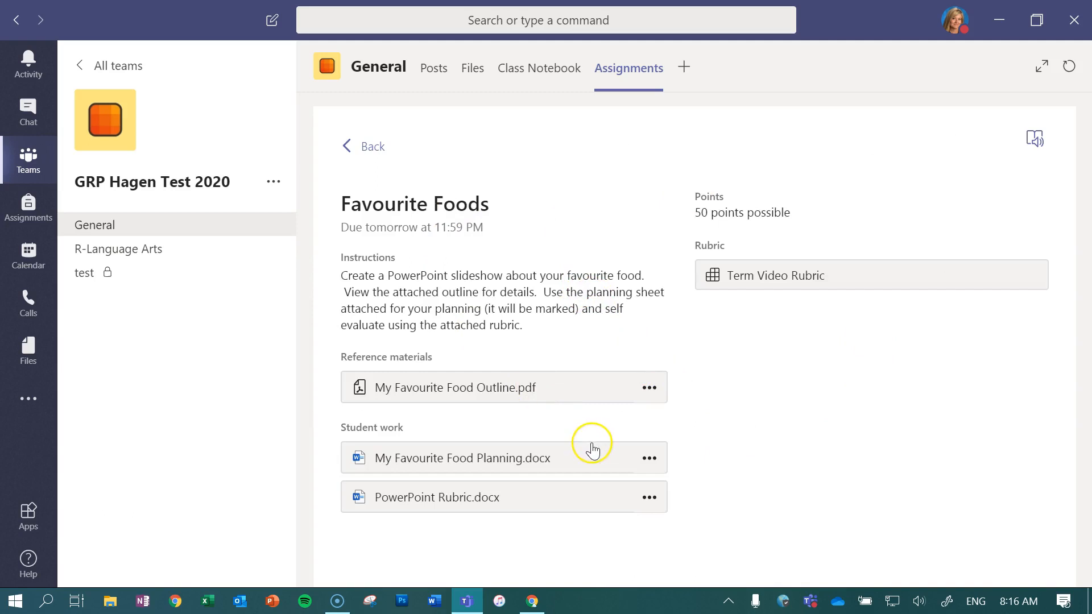
click(434, 68)
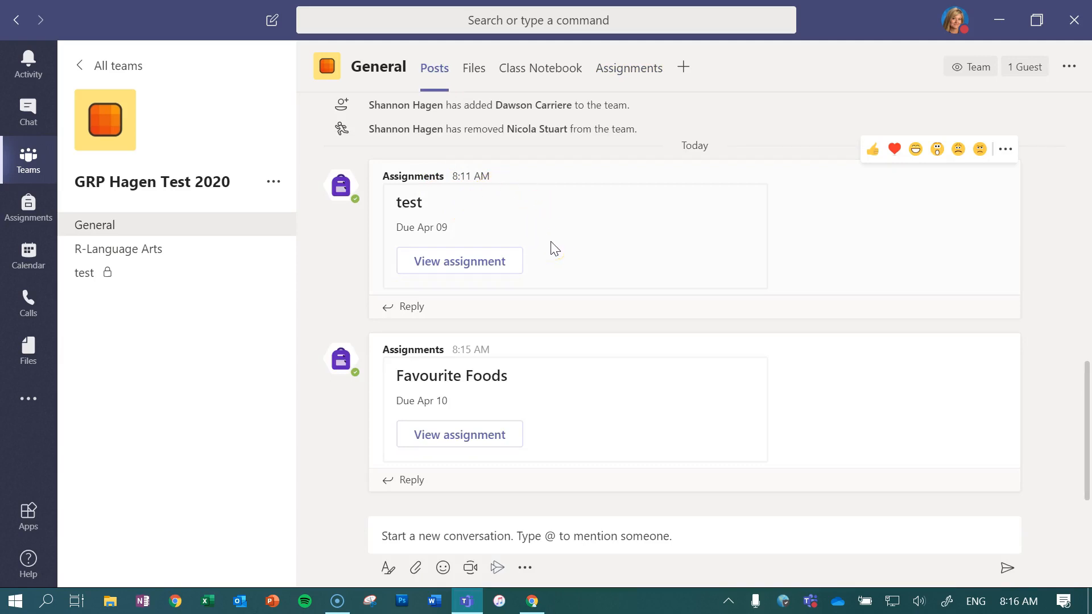
- Open the student's turned-in Document.docx from the test assignment and edit it in the browser
click(480, 262)
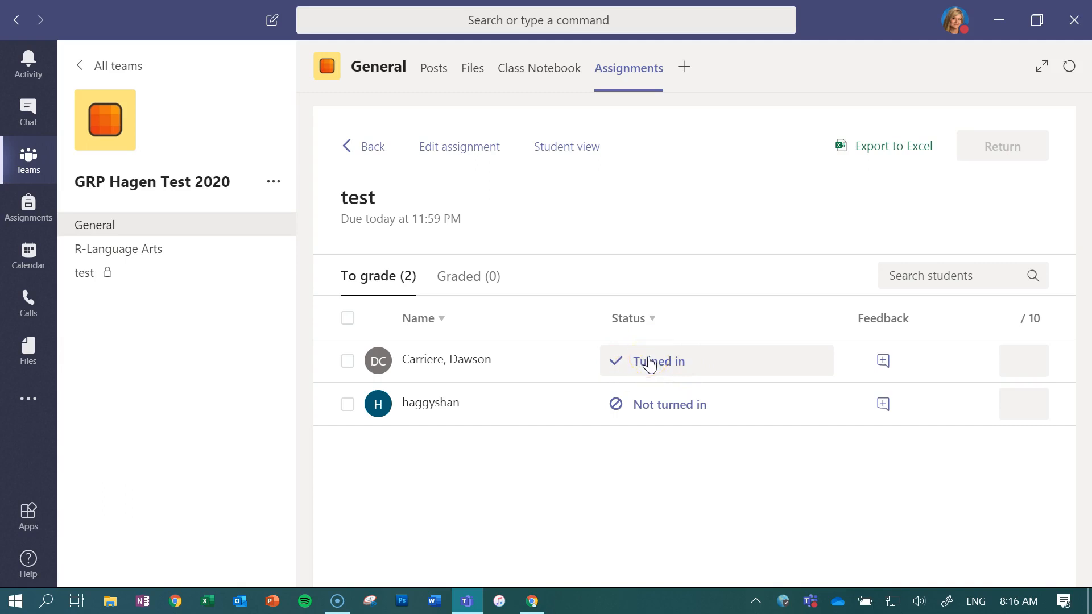
click(435, 367)
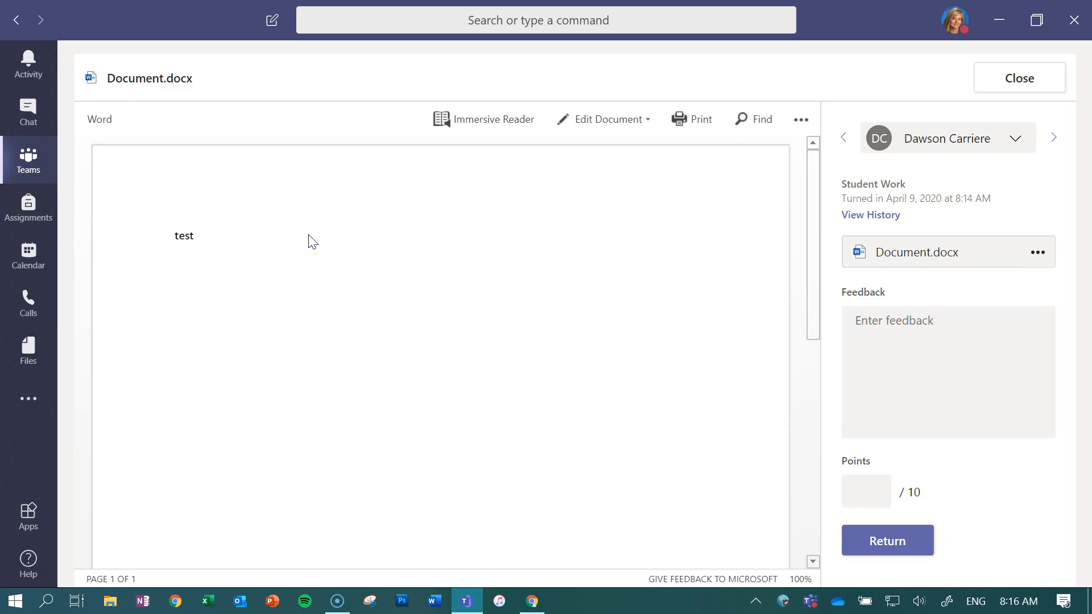
click(642, 120)
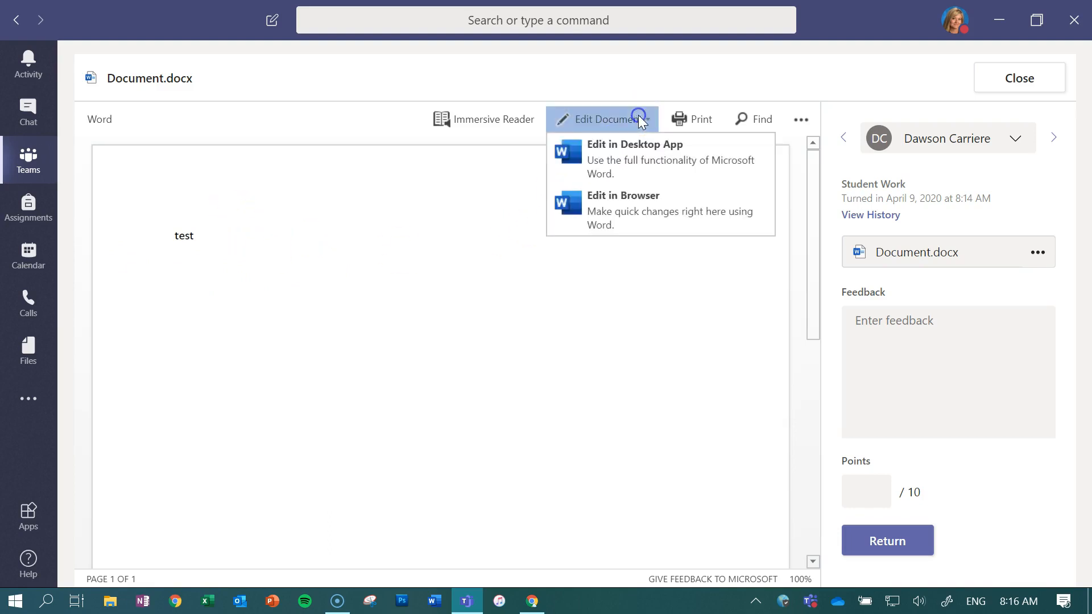
click(620, 202)
click(618, 277)
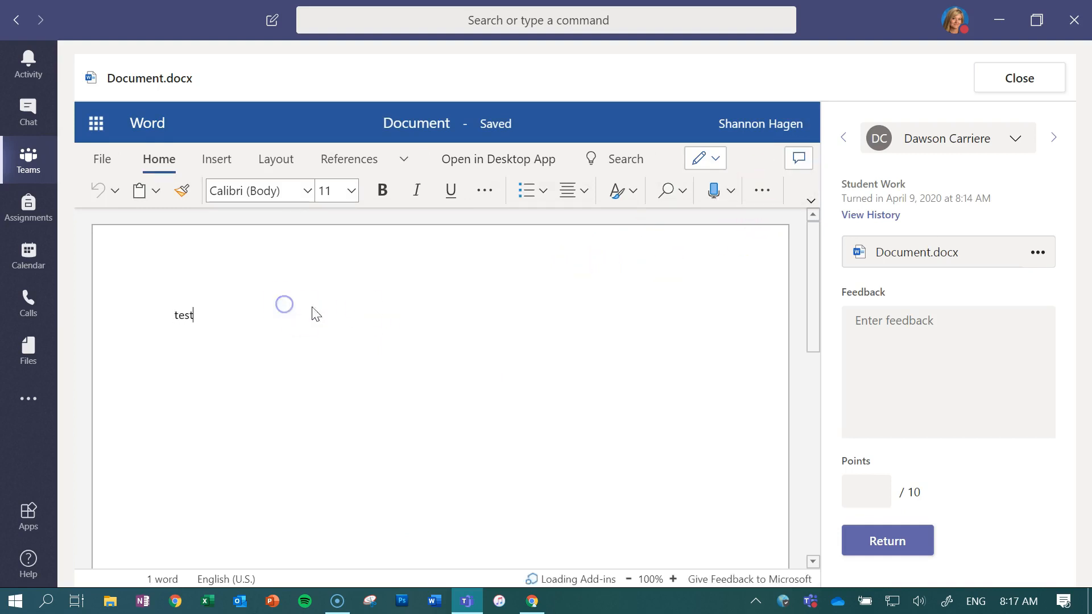
- Post a new comment on the student's document that addresses the student by first name and says "please use capitals"
click(799, 158)
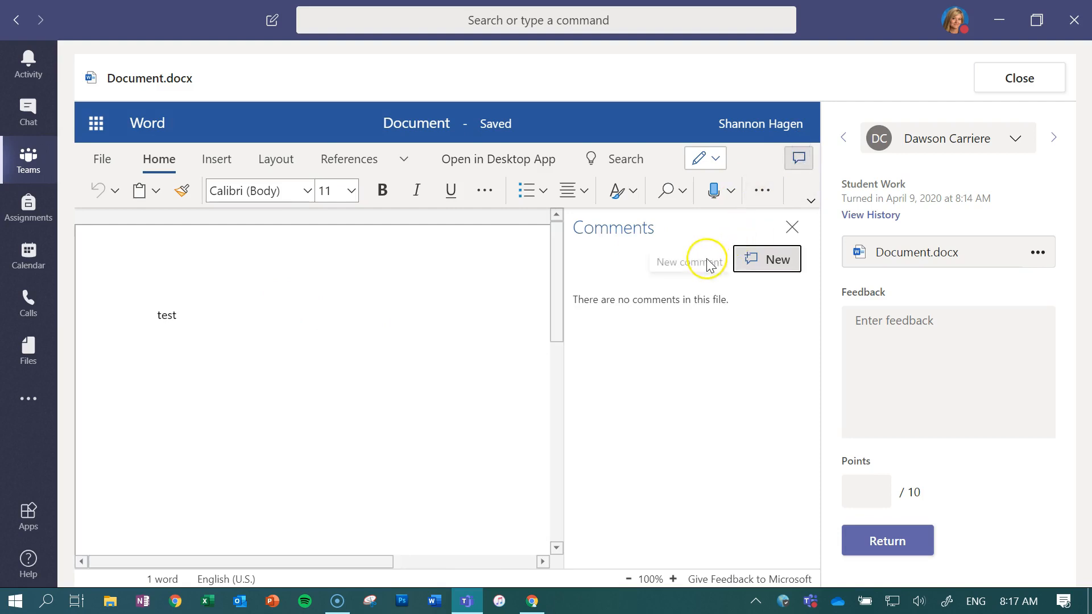
click(758, 256)
text(Dawson please use capitals)
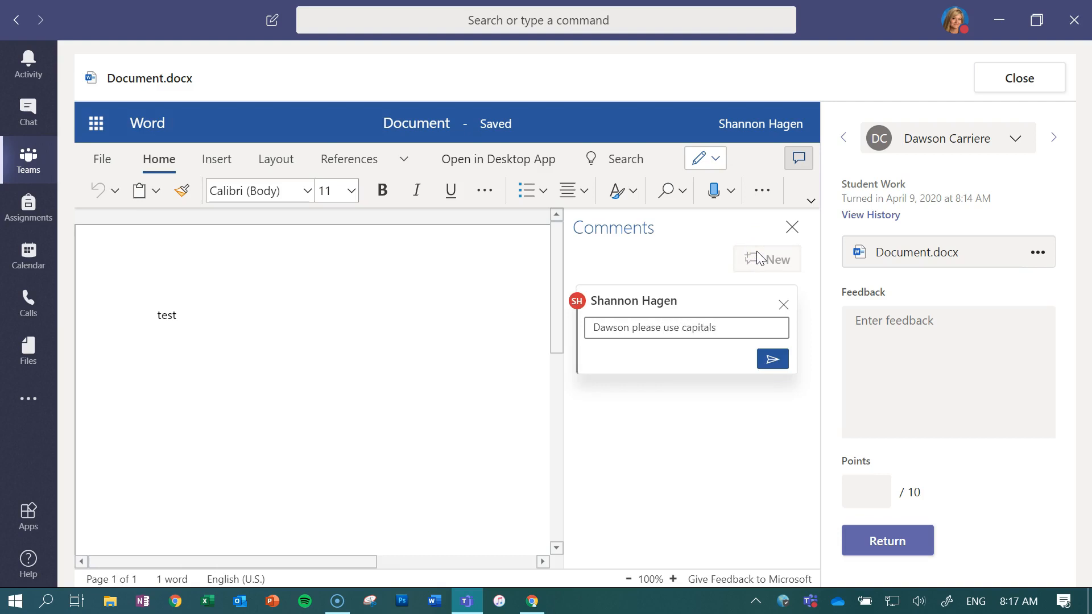
click(773, 361)
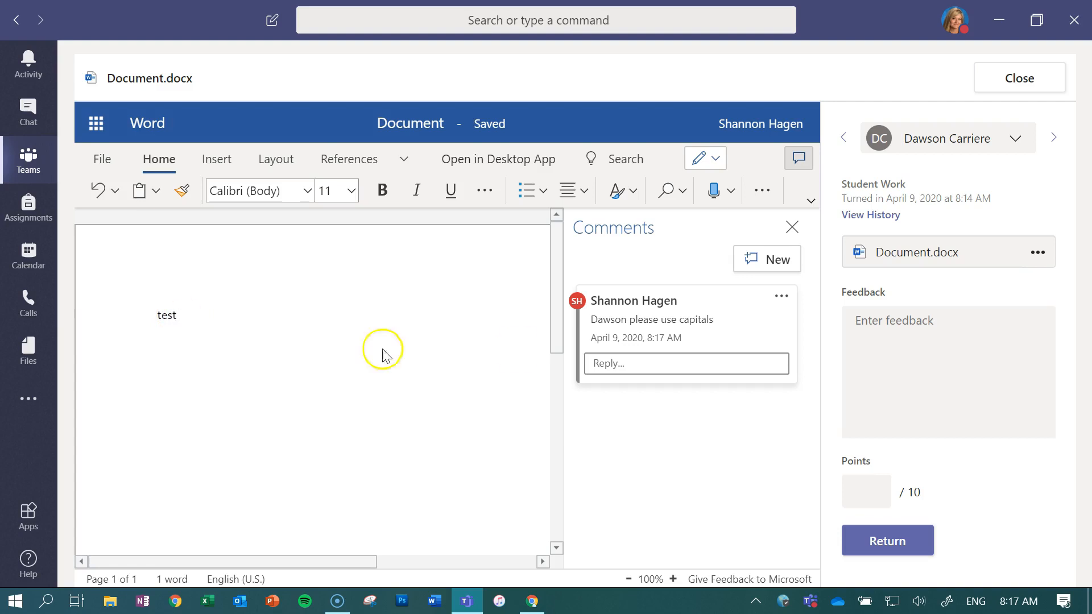
- Return the student's document with the feedback "Great work" followed by the student's first name and 10 out of 10 points
click(791, 227)
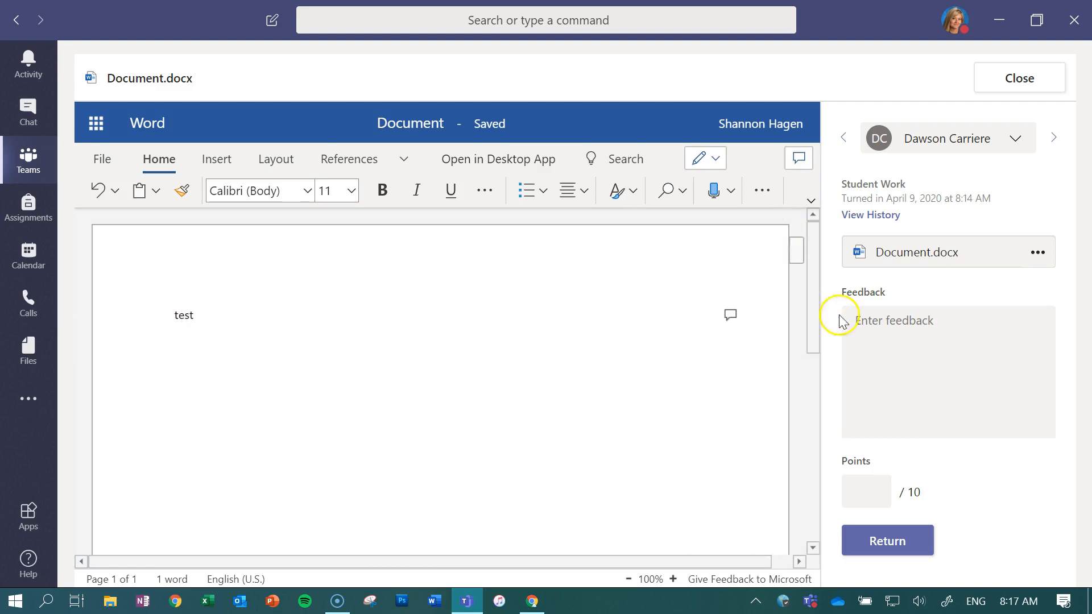
click(860, 320)
text(Great work Dawson.)
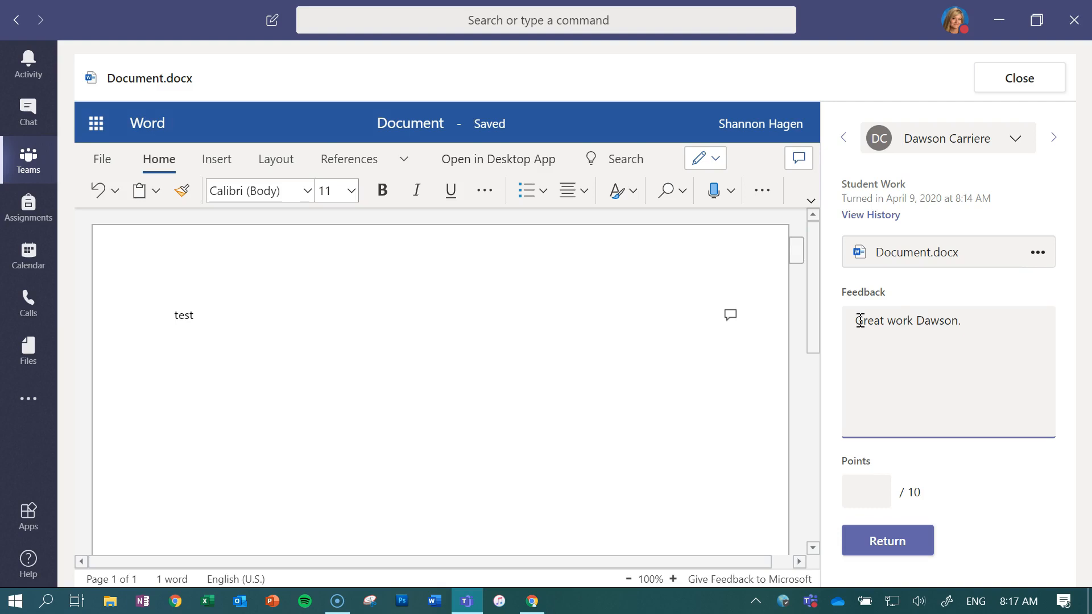
click(867, 491)
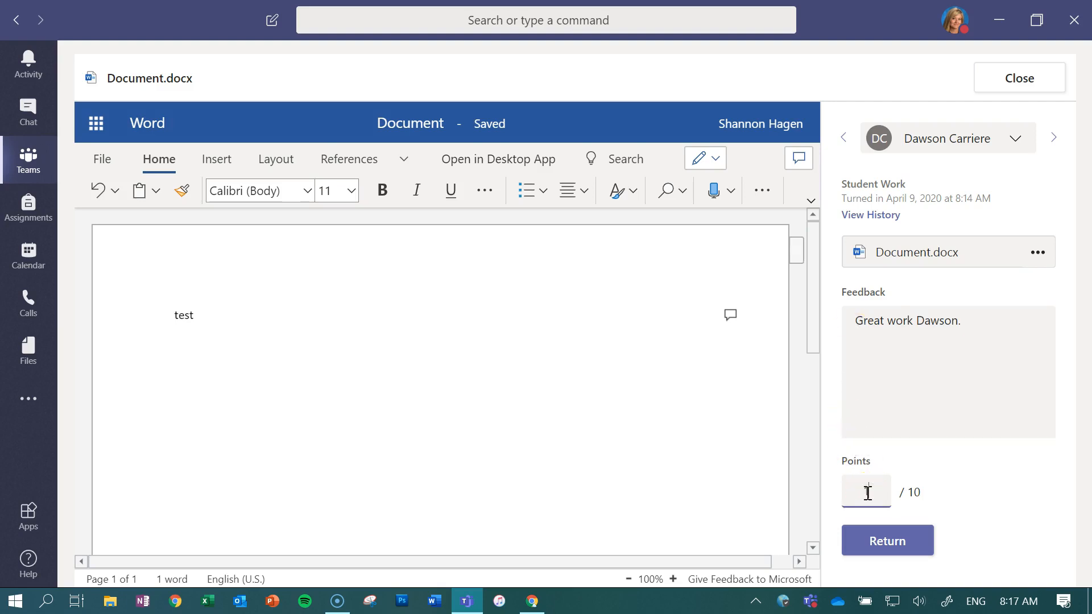
text(10)
click(883, 540)
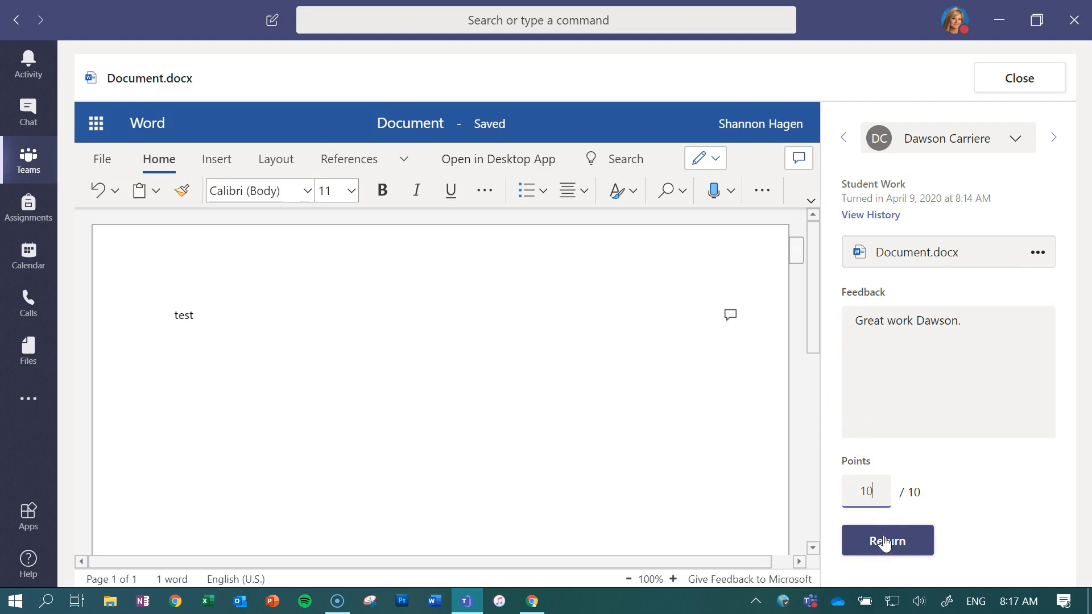
click(884, 542)
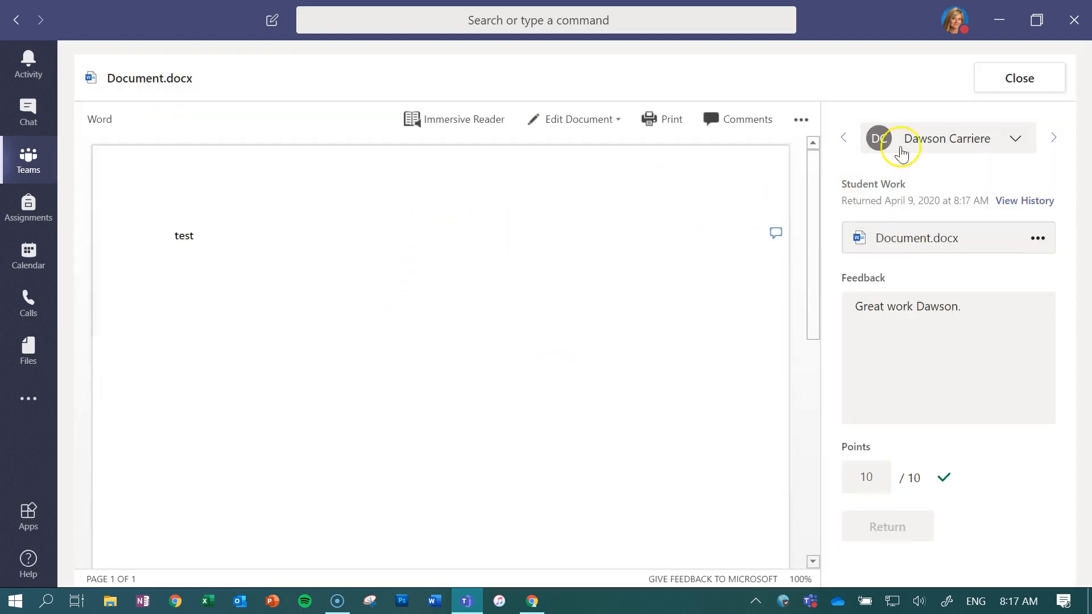
- Close the student's document and view the graded submissions of the test assignment
click(1007, 82)
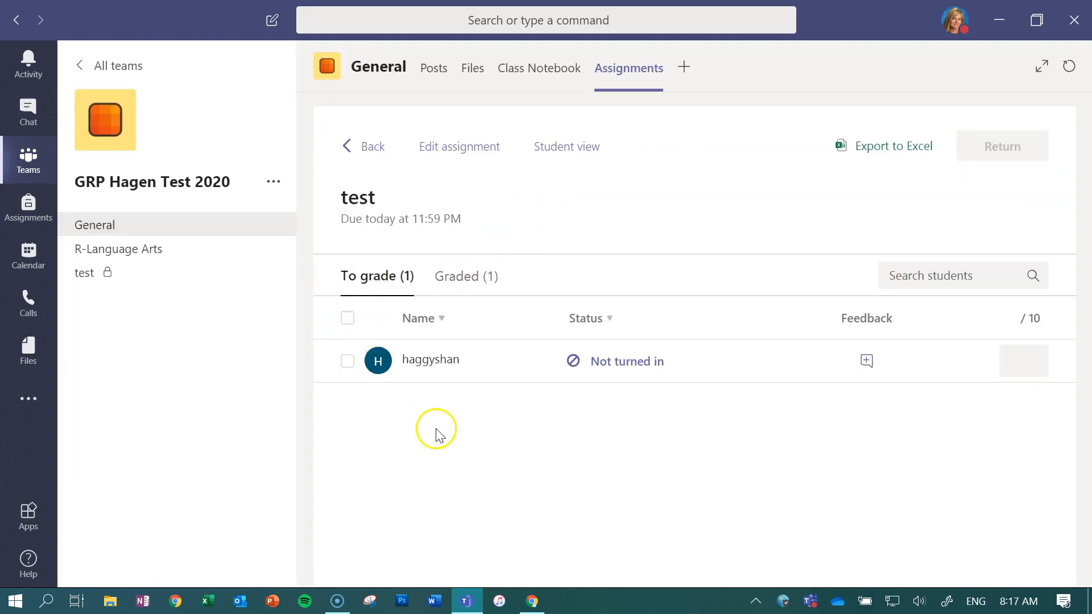
click(459, 277)
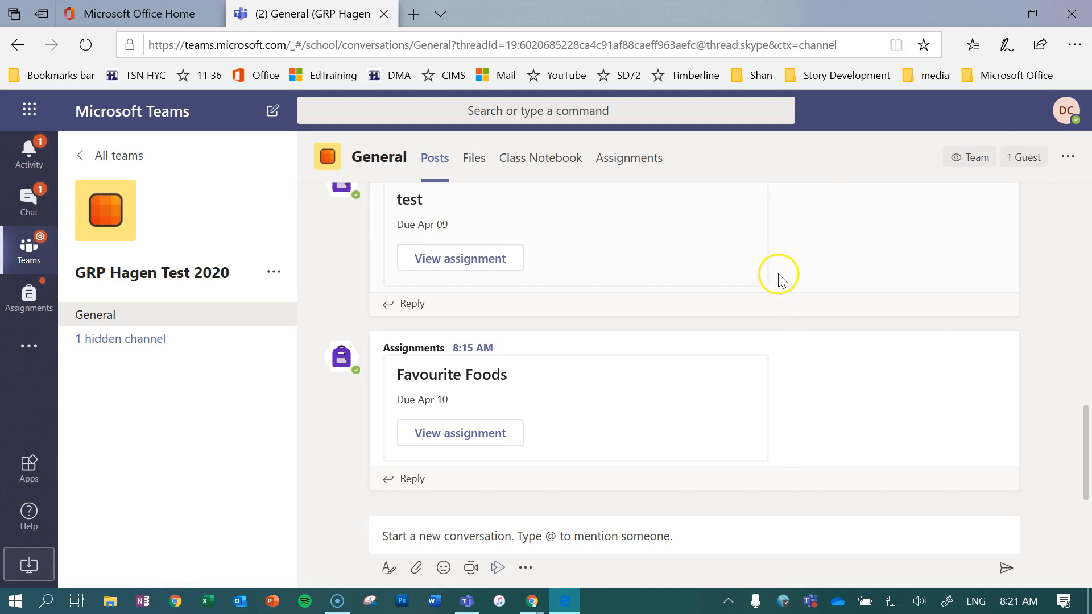
- In the student account, look through the General channel's posts and open the Favourite Foods assignment
scroll(780, 279, up, 3)
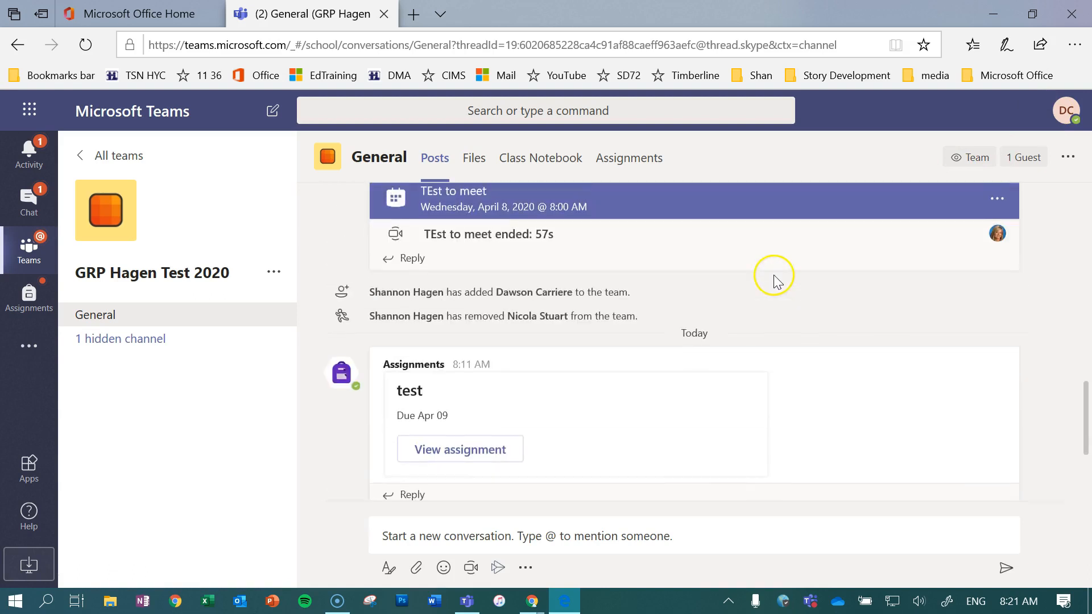
scroll(772, 278, down, 2)
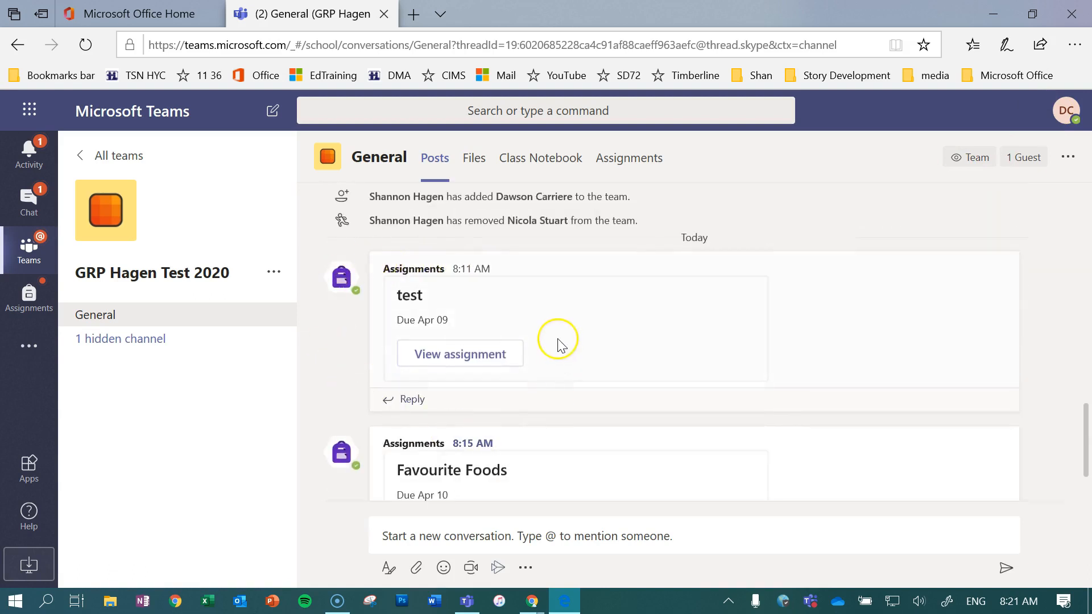
scroll(557, 344, down, 2)
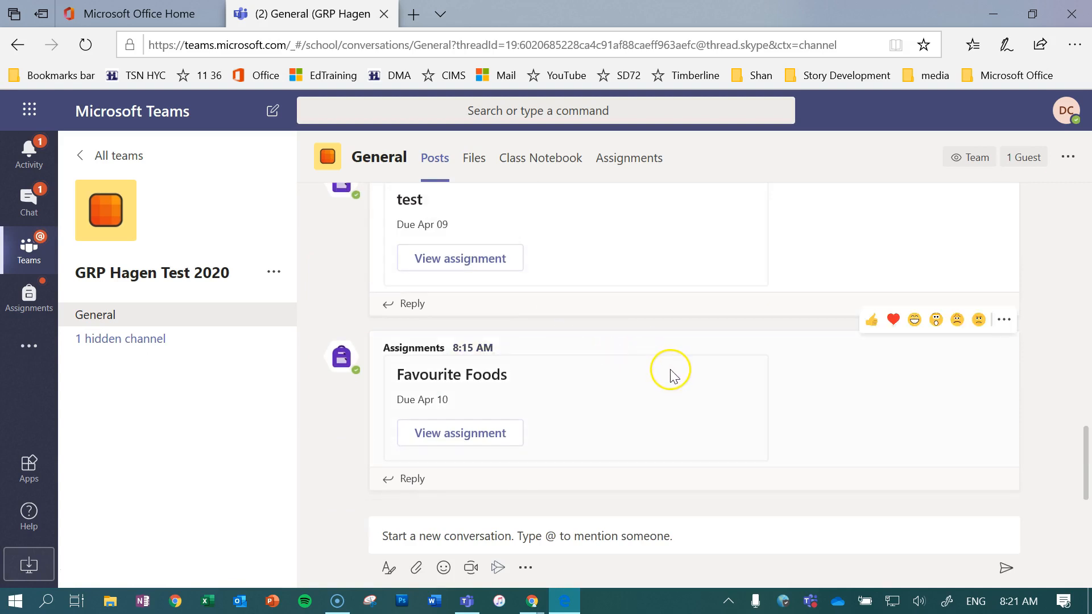
scroll(671, 373, up, 5)
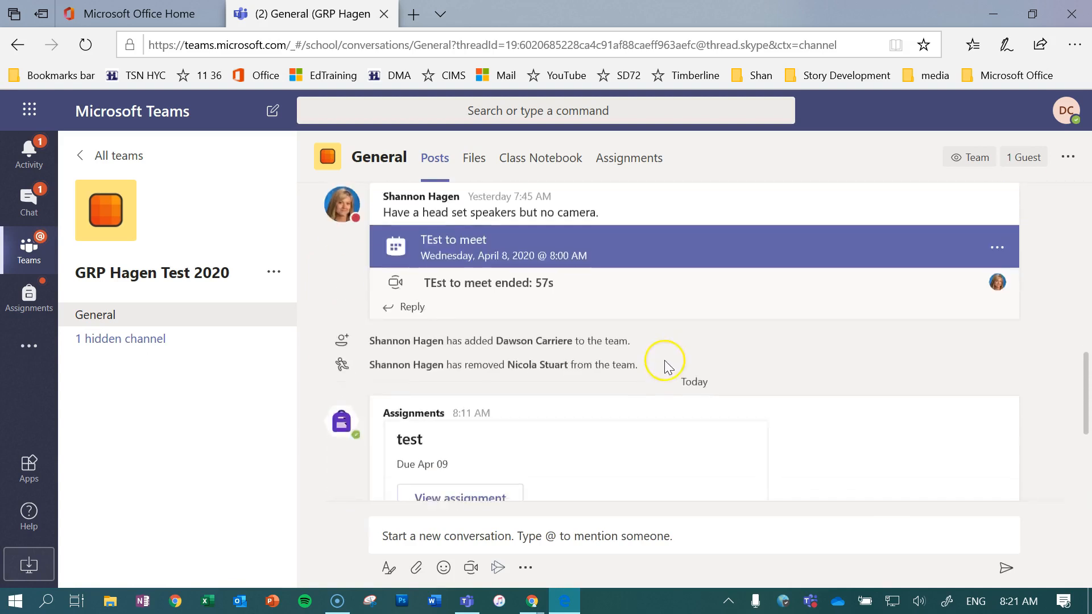
scroll(666, 365, down, 5)
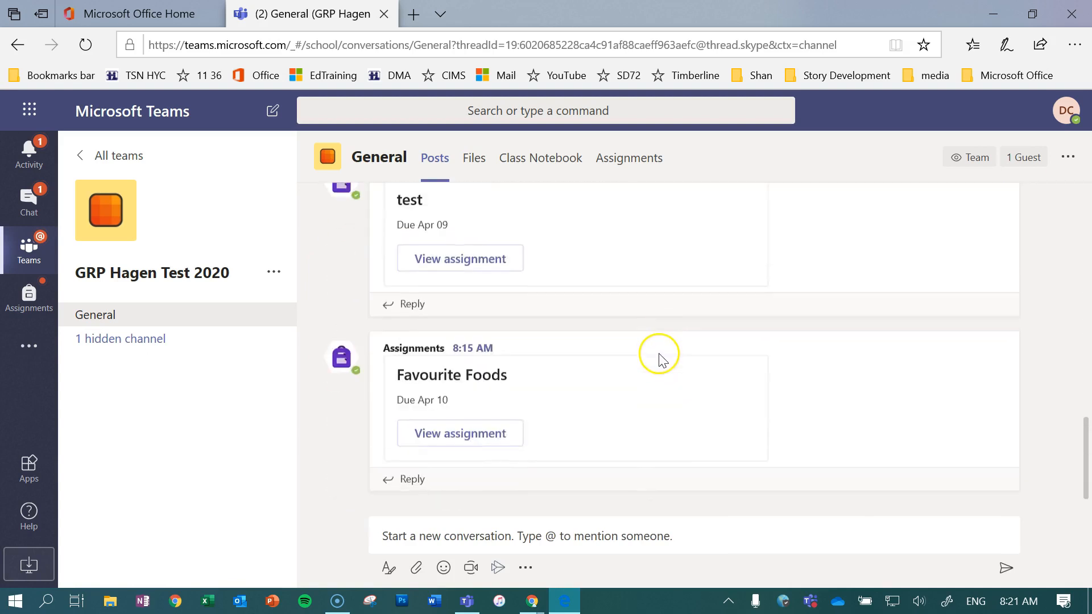
click(442, 435)
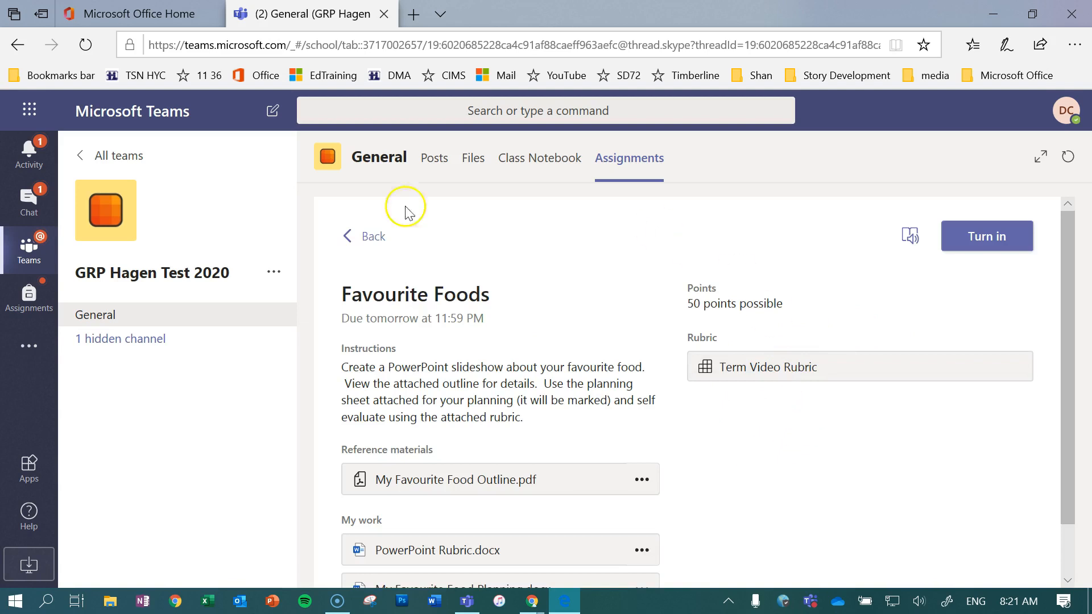
- View the reference material My Favourite Food Outline.pdf and close it again
scroll(328, 349, down, 1)
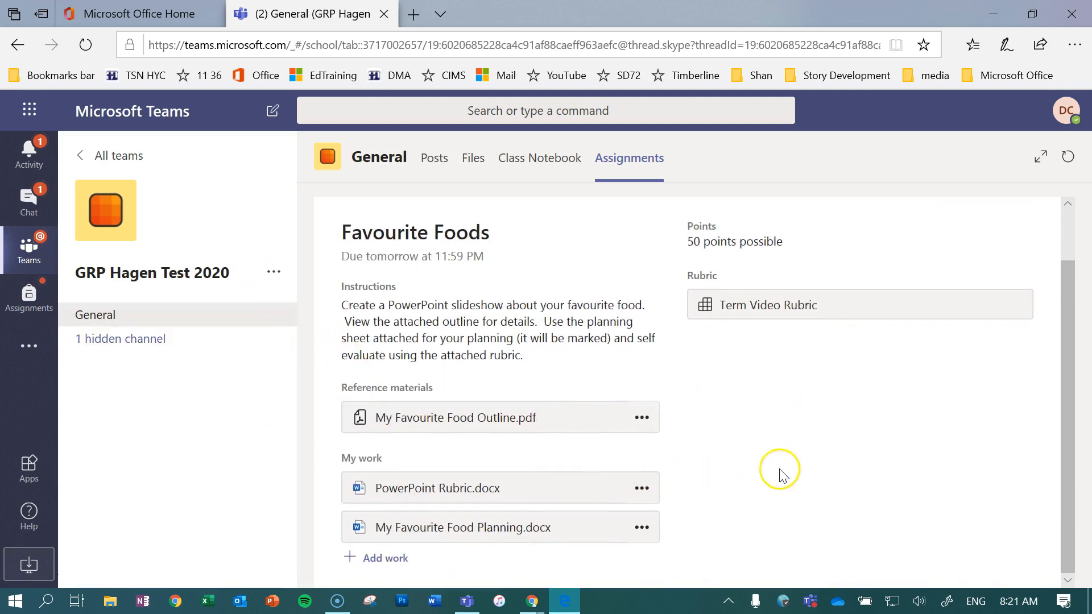
click(473, 426)
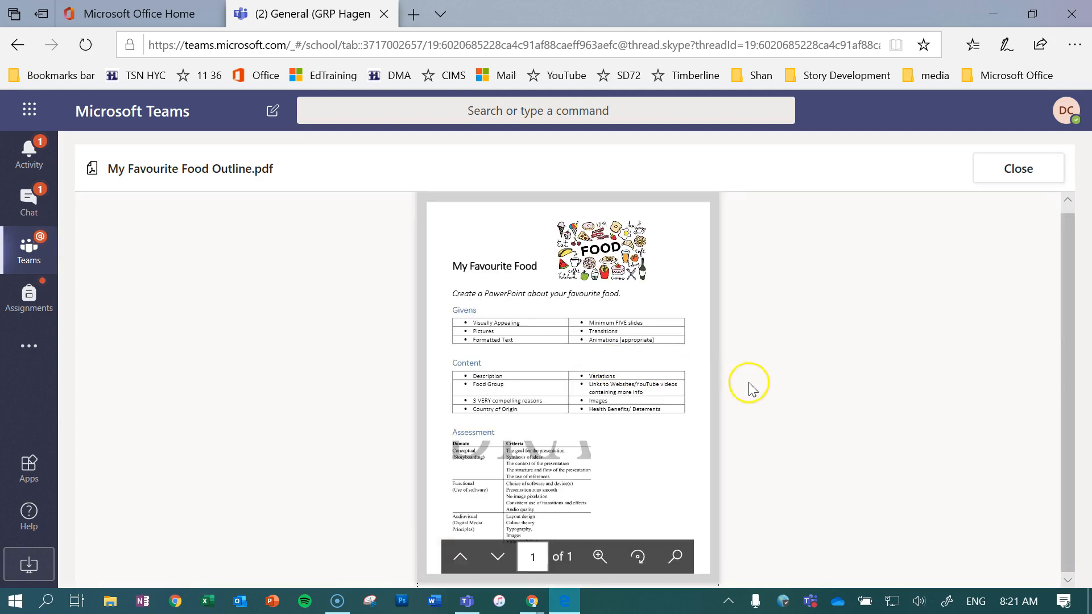
click(1030, 172)
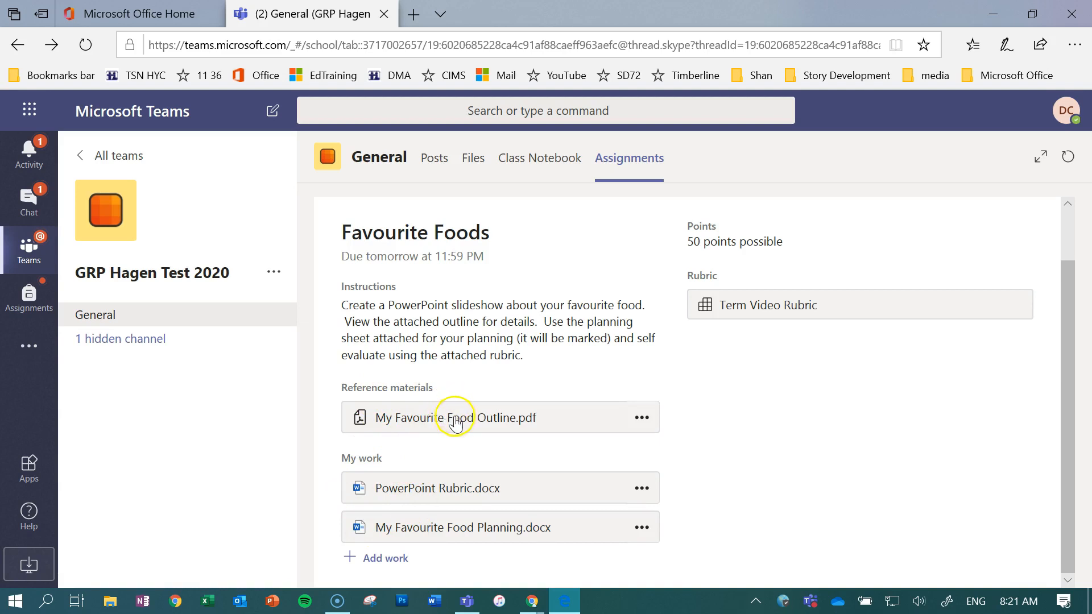
- Open My Favourite Food Planning.docx from the student's work and edit it in the browser
click(391, 469)
click(396, 493)
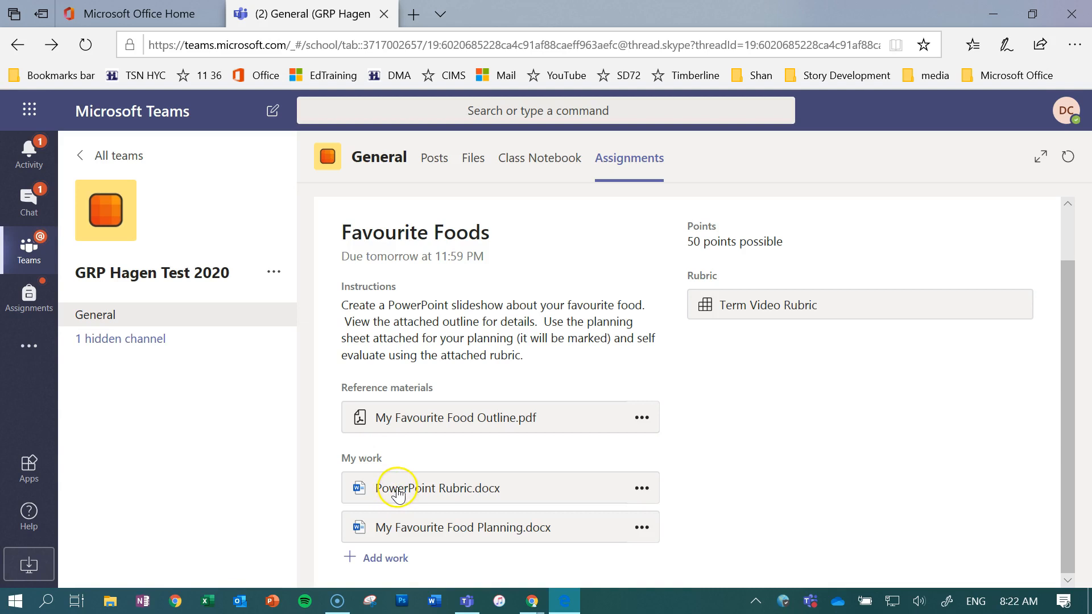
click(411, 530)
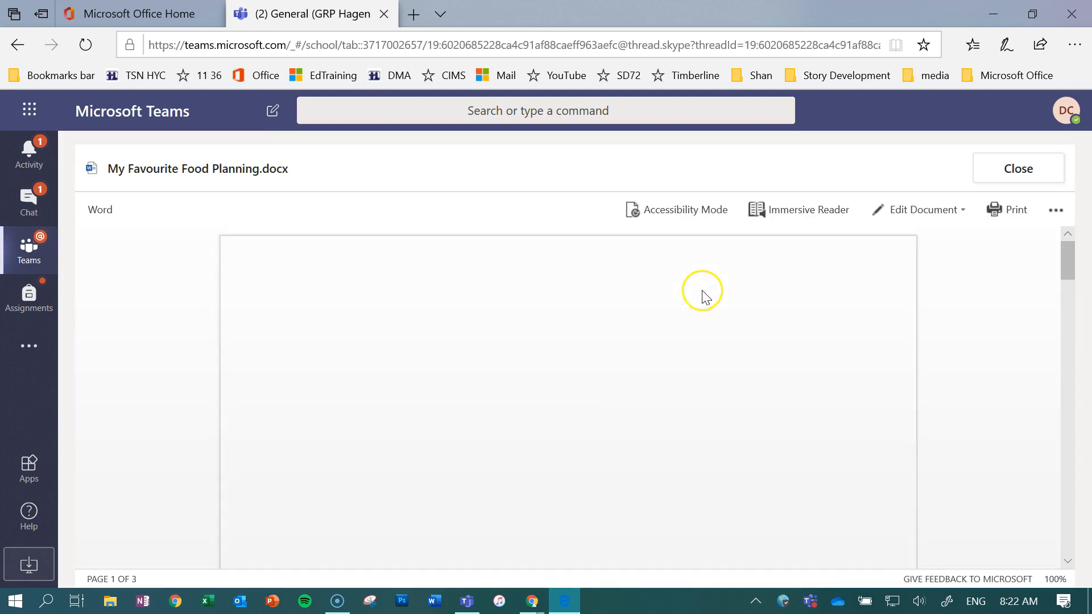
scroll(704, 310, down, 1)
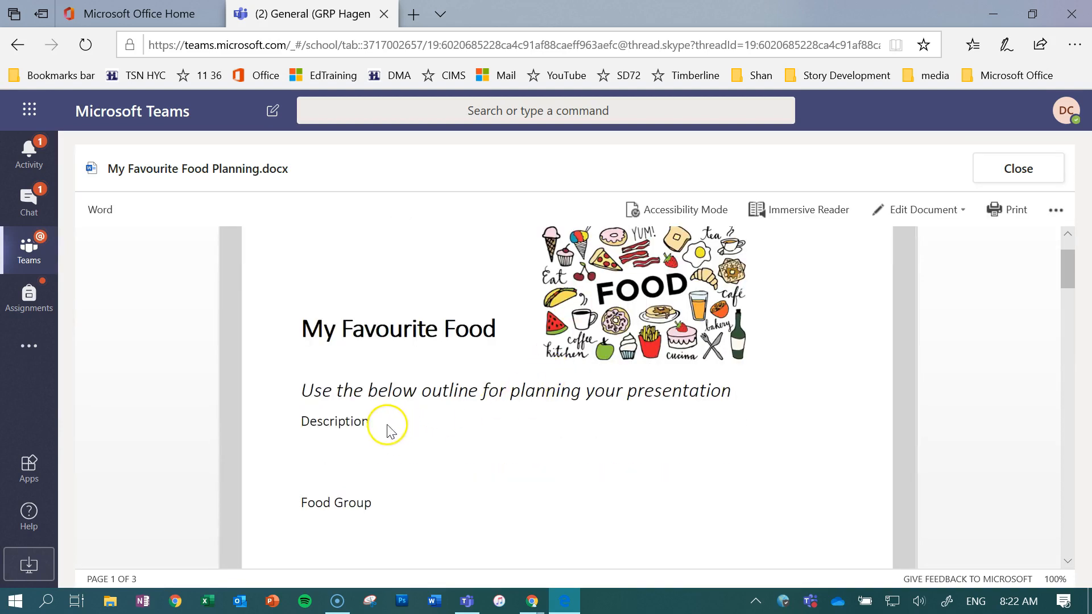
click(942, 210)
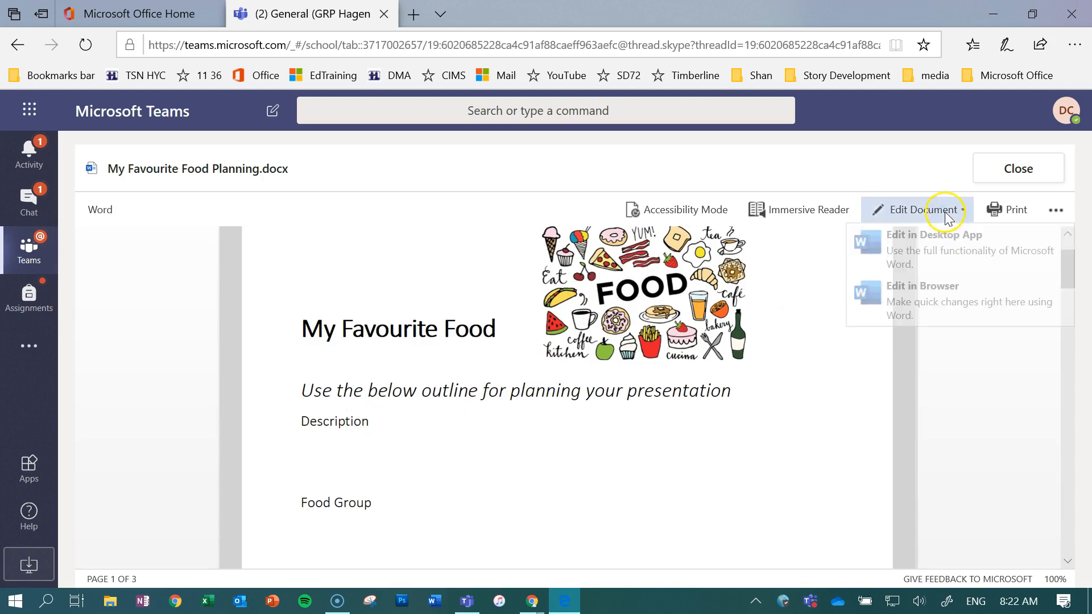
click(931, 302)
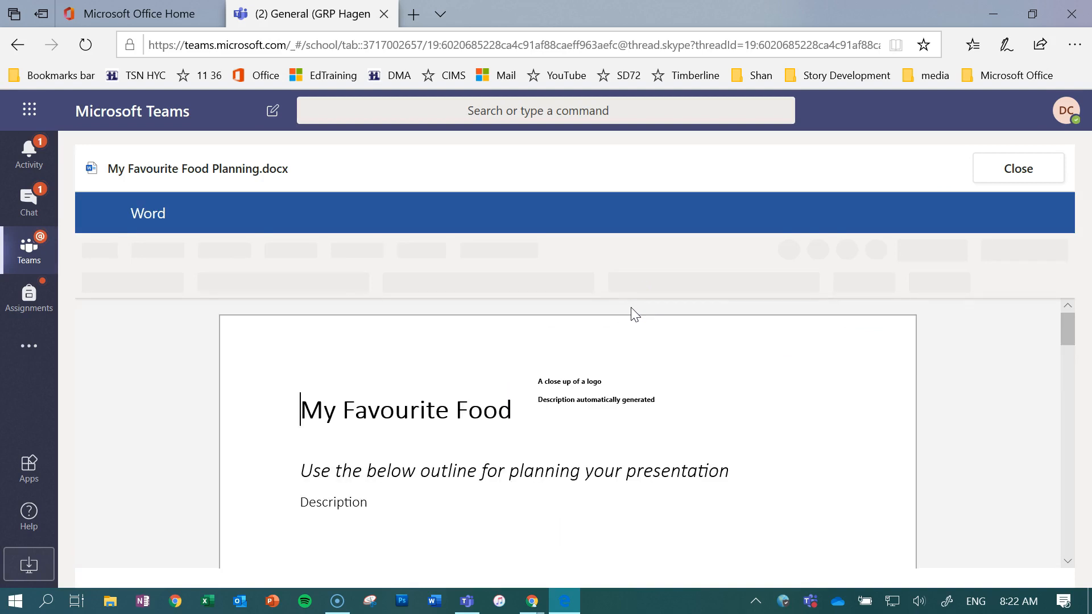
- Under Description, write "My favorite food is sushi. It is made of rice, raw (and sometimes cooked) fish, nori and lots of other great stuff."
scroll(633, 341, down, 4)
scroll(630, 307, up, 3)
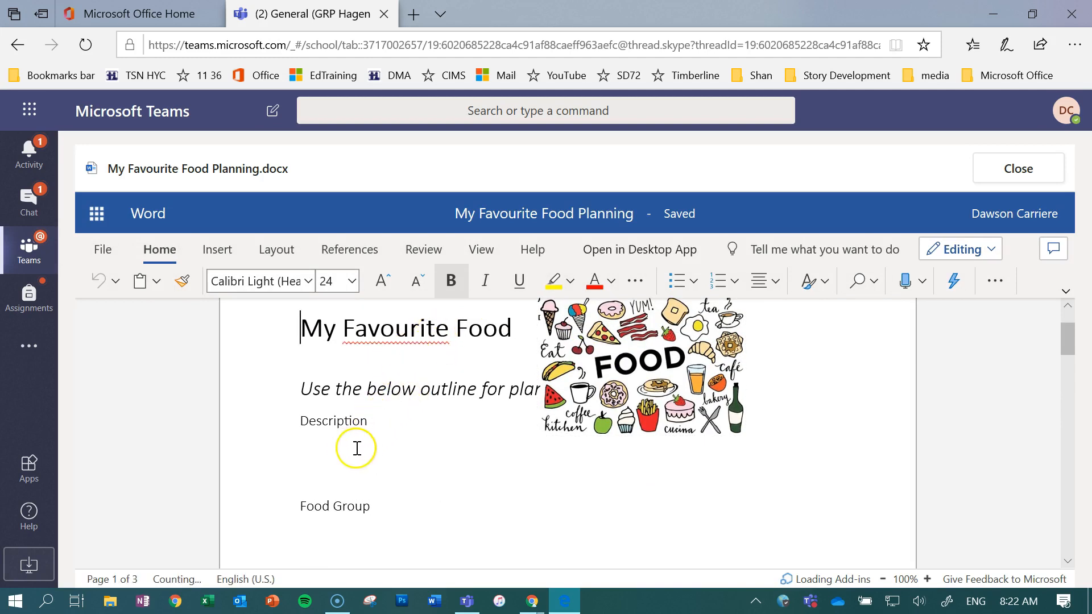
click(386, 421)
key(Return)
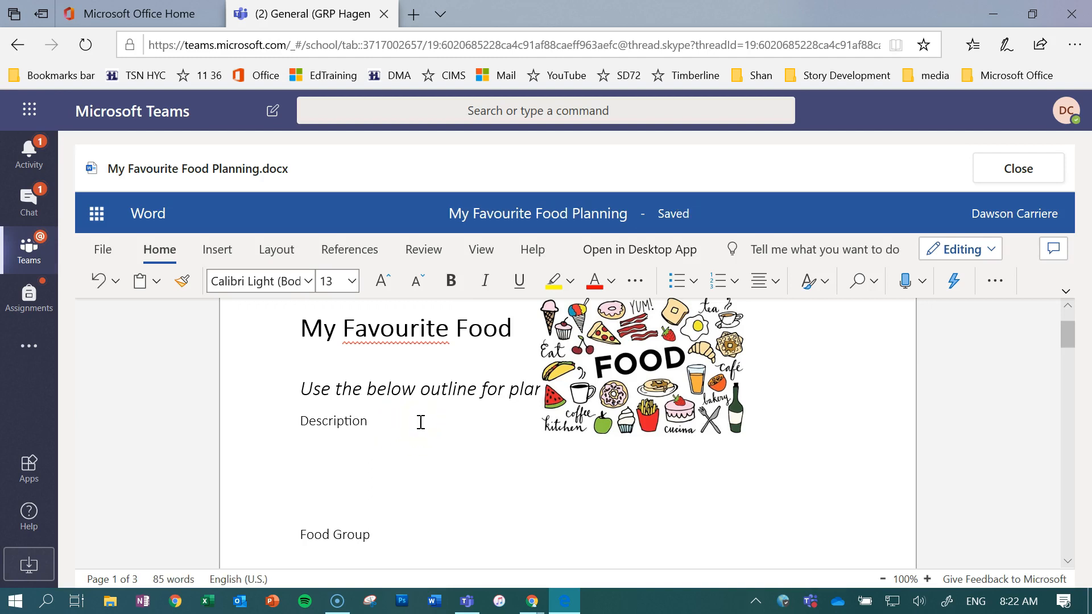
text(My favorite food is sushi.  It is made of rice)
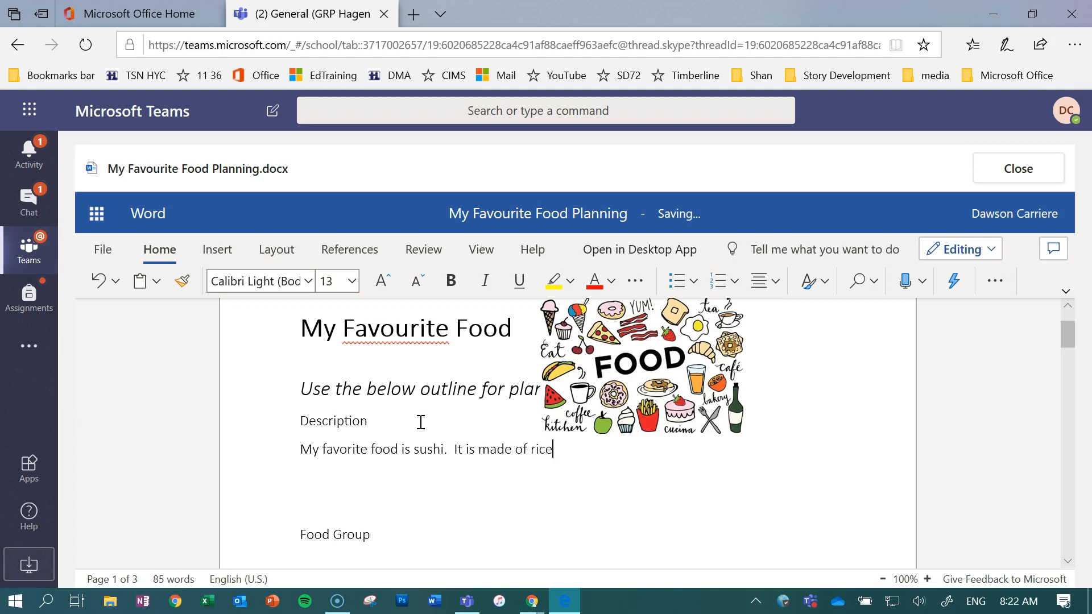
text(raw)
text( ()
text(and s)
key(BackSpace)
text(d so)
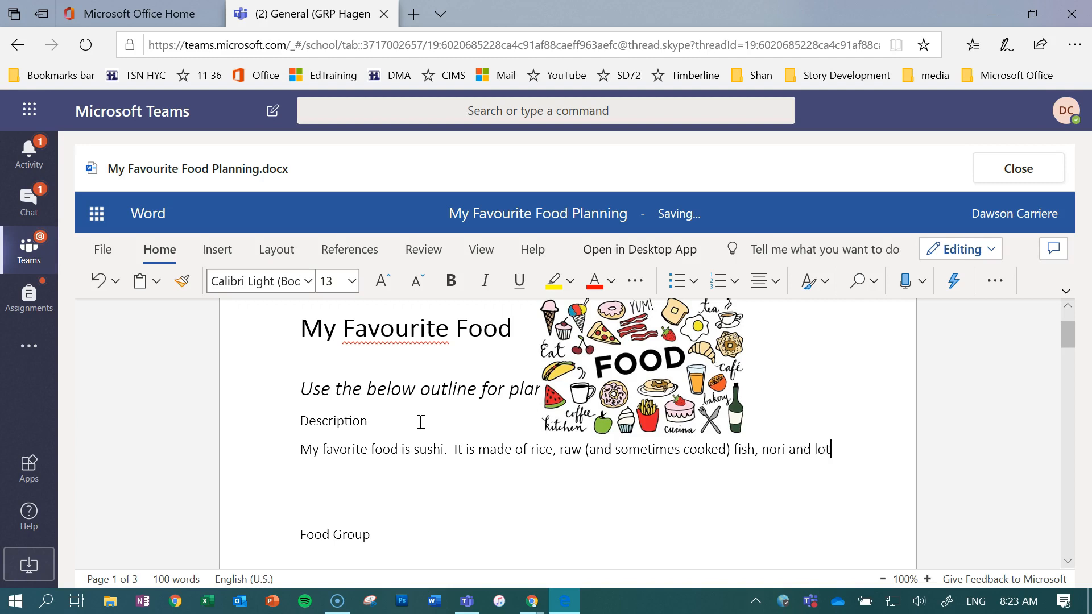
text(lots of other great)
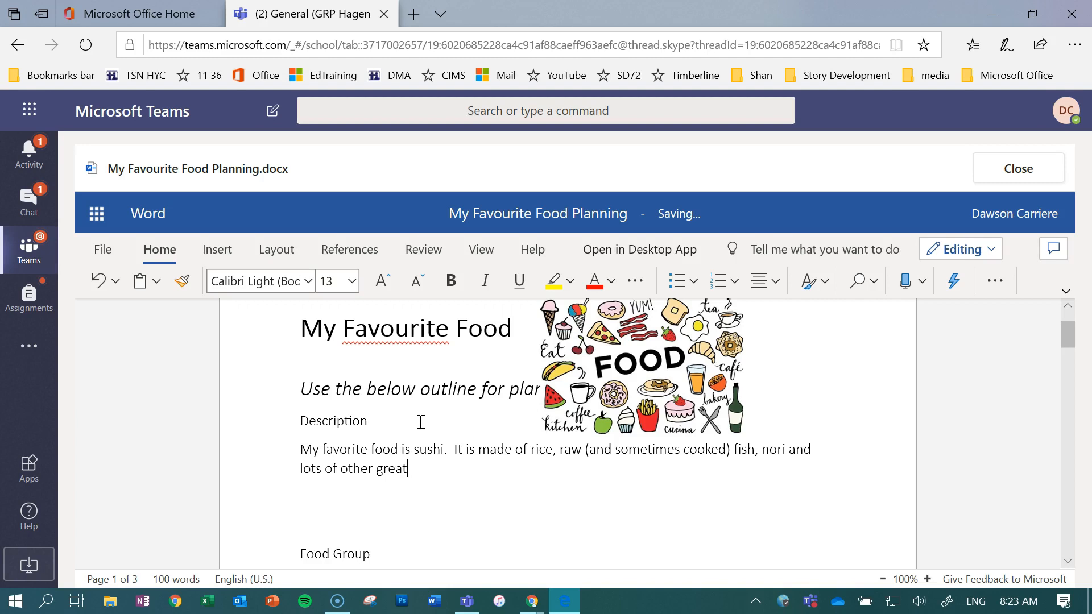
text( stufd.)
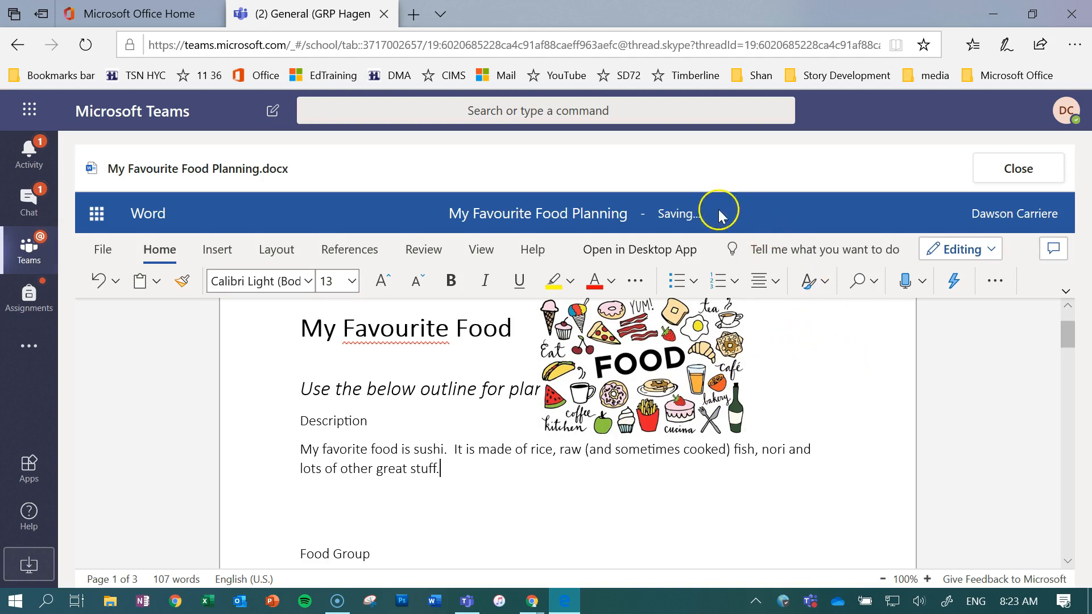
- Close the planning document and reopen the Favourite Foods assignment from the GRP Hagen Test 2020 team's posts
mouse_move(677, 216)
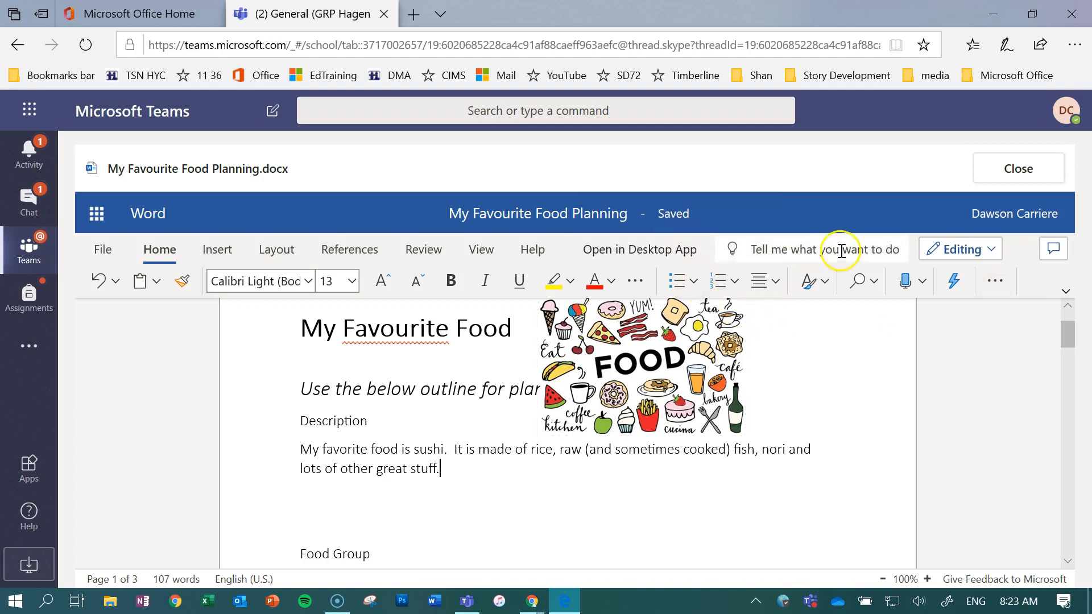
click(1026, 170)
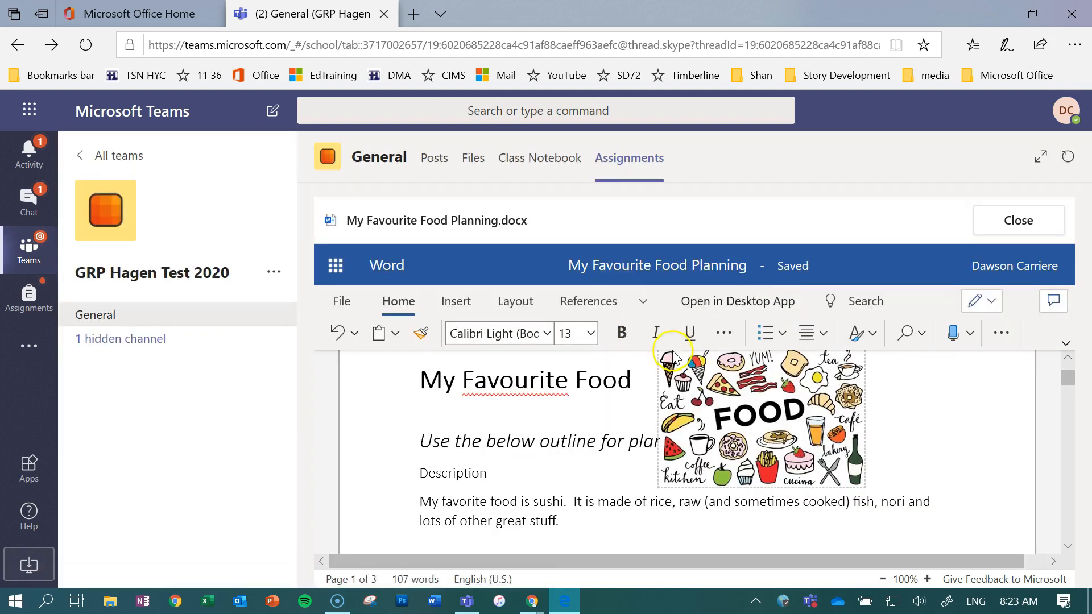
click(1020, 222)
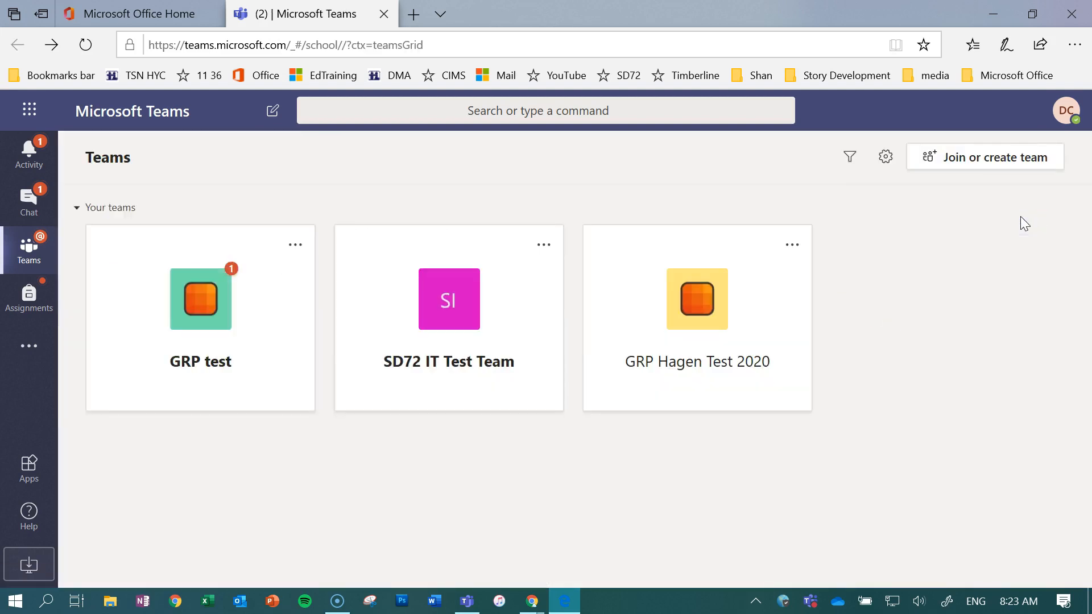
click(700, 307)
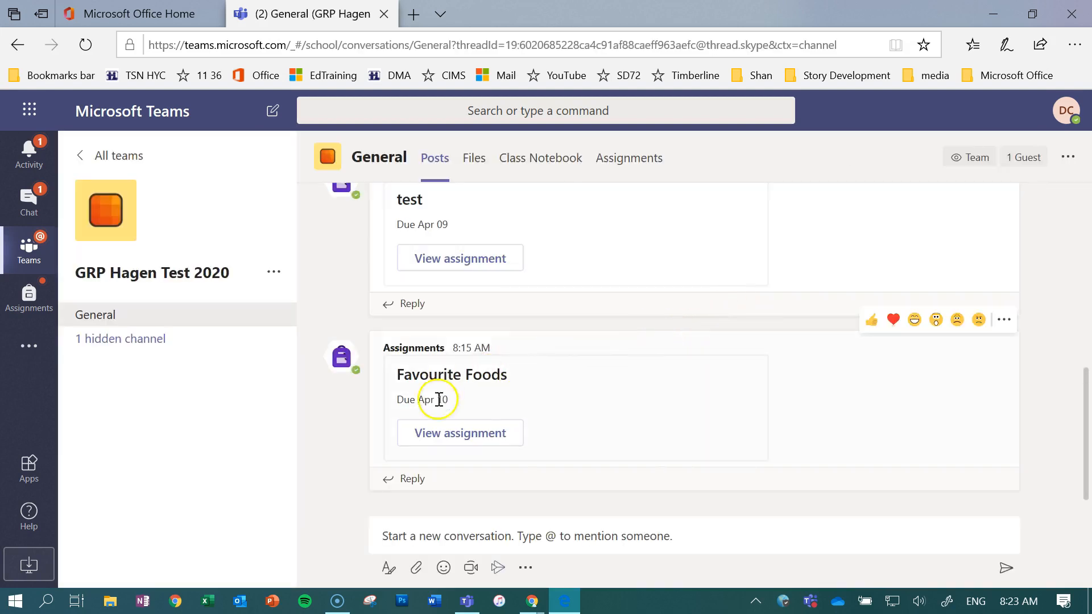
click(447, 433)
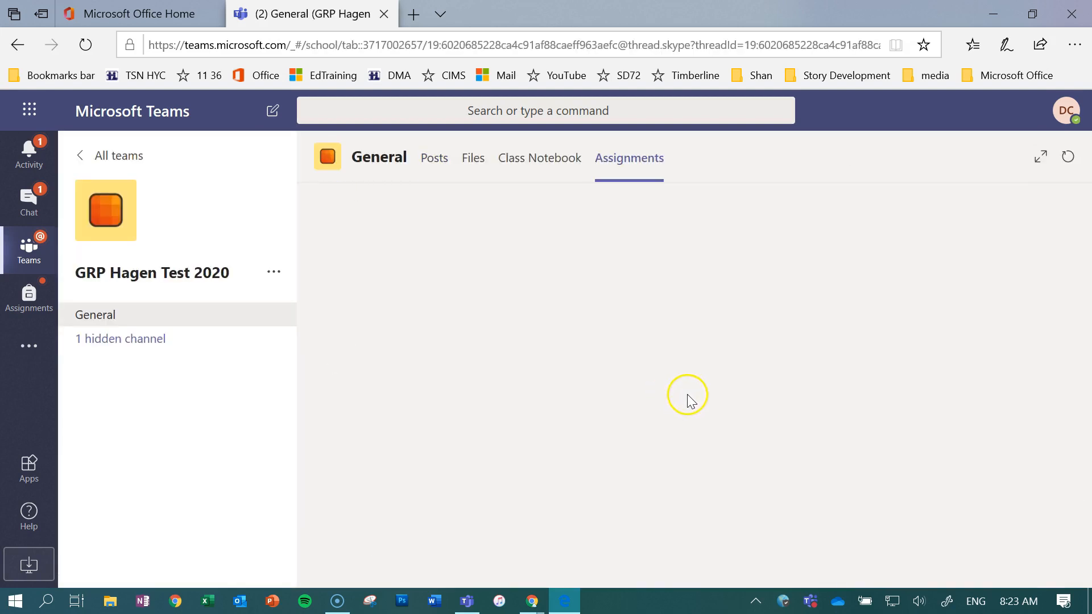
- Review the assignment details and open PowerPoint Rubric.docx from the student's work
scroll(690, 398, down, 1)
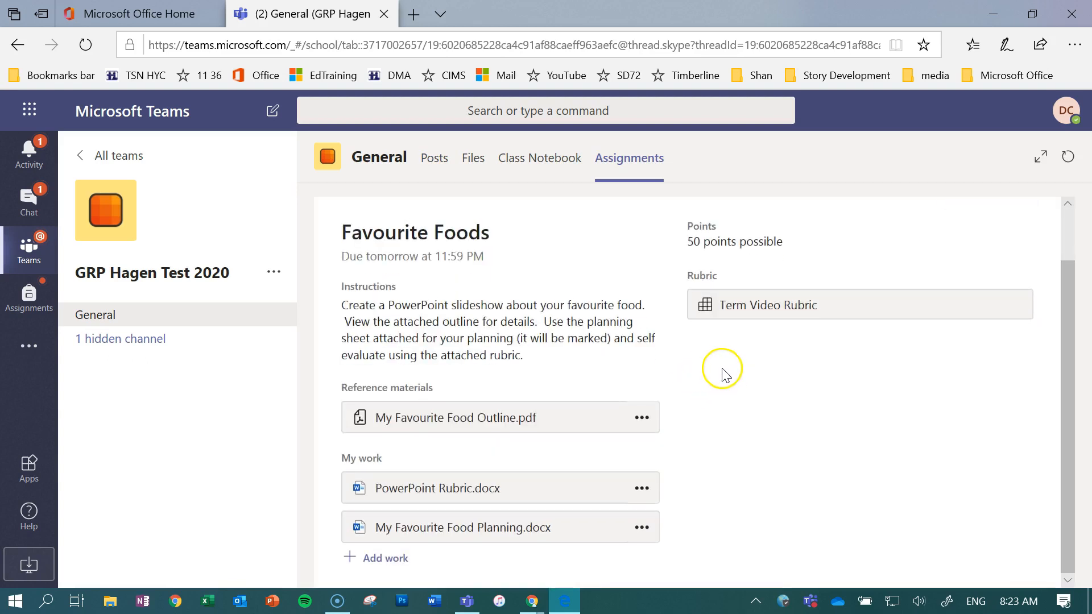
scroll(763, 417, up, 1)
scroll(759, 410, down, 1)
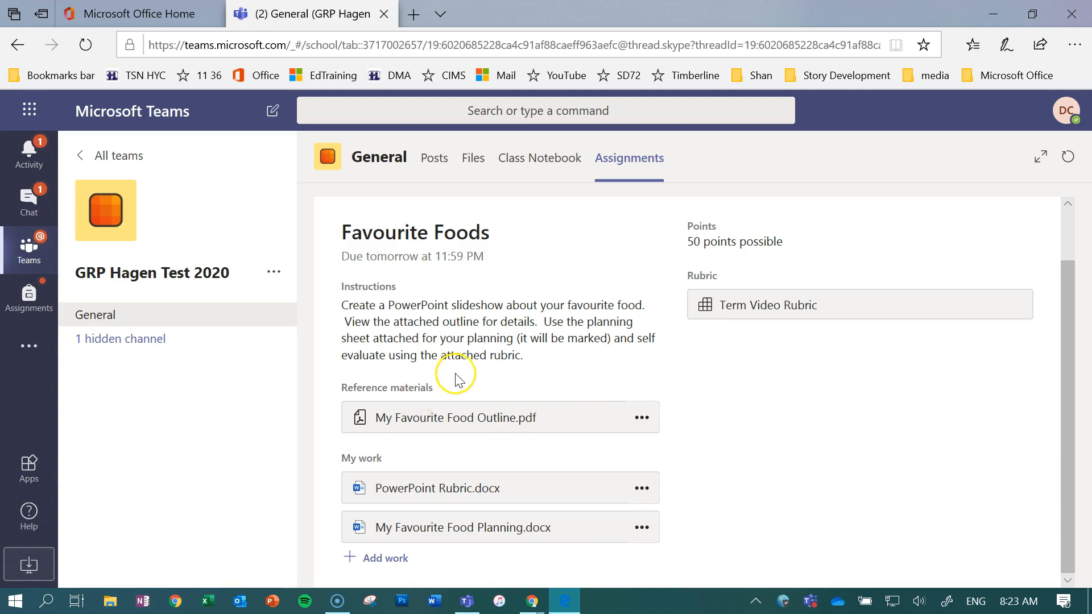
click(433, 495)
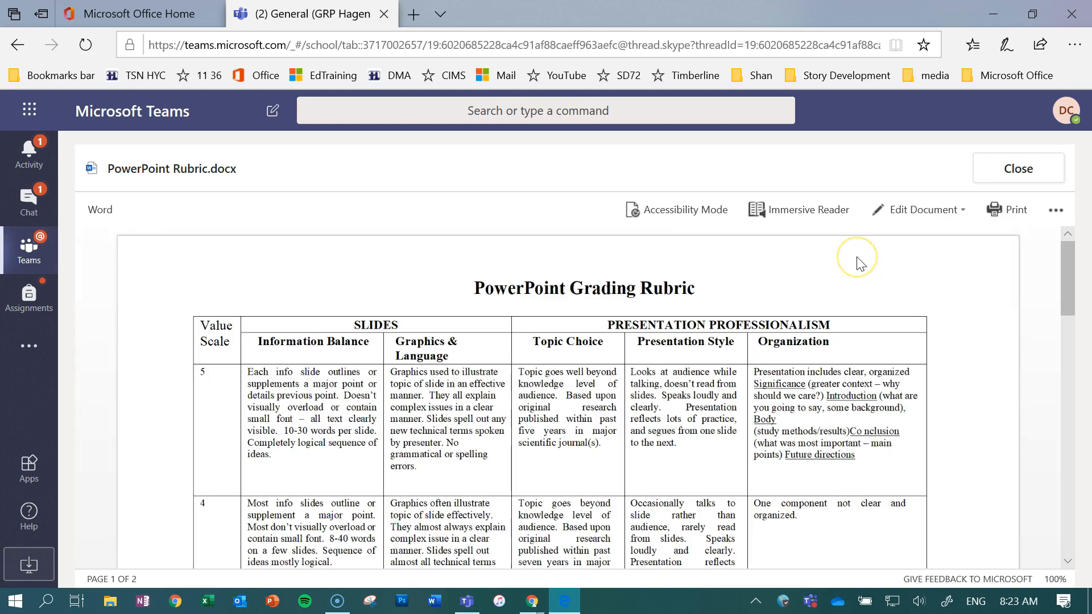
- Open PowerPoint Rubric.docx for editing in the browser and choose yellow as the highlight colour
click(933, 210)
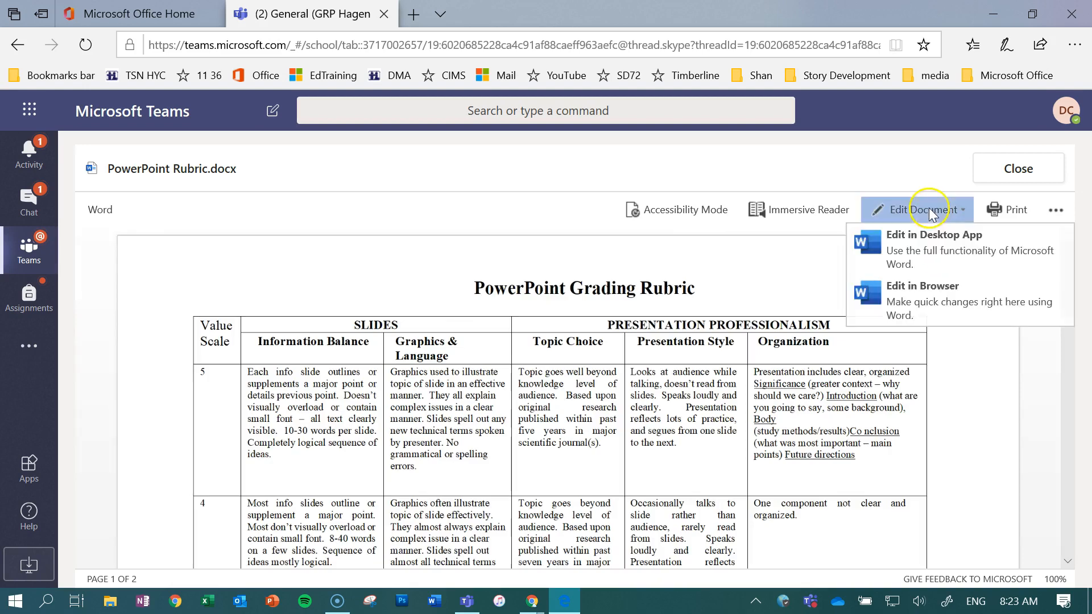
click(948, 296)
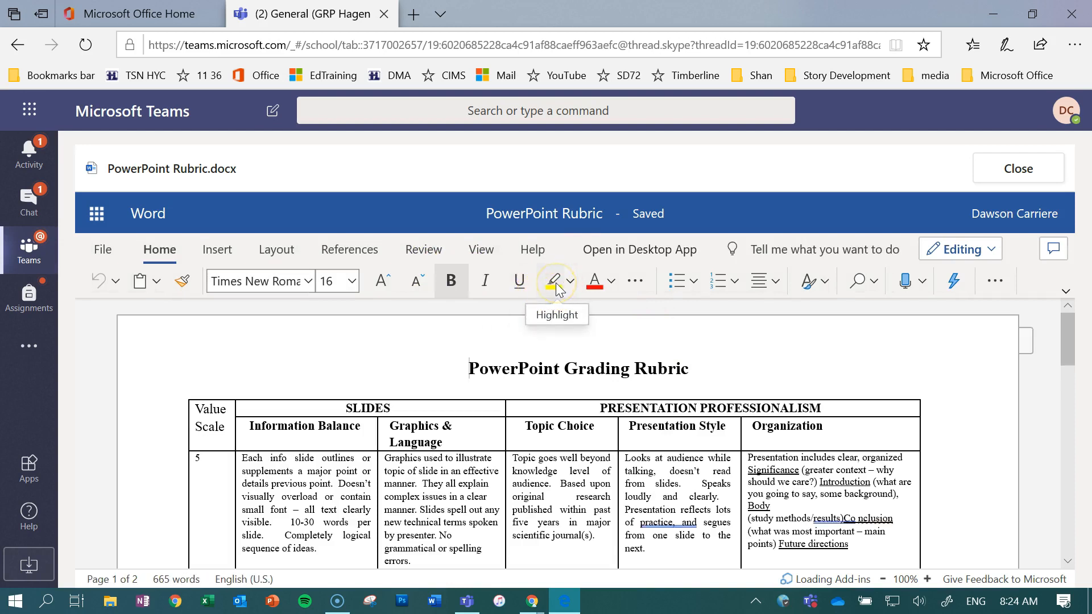
click(573, 287)
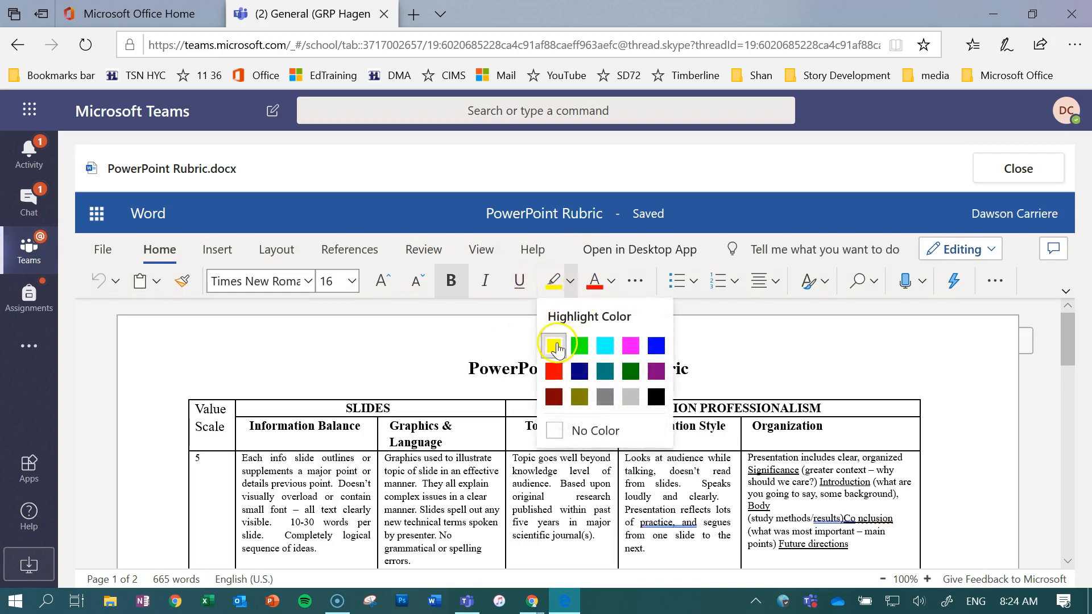
click(559, 347)
scroll(541, 335, down, 2)
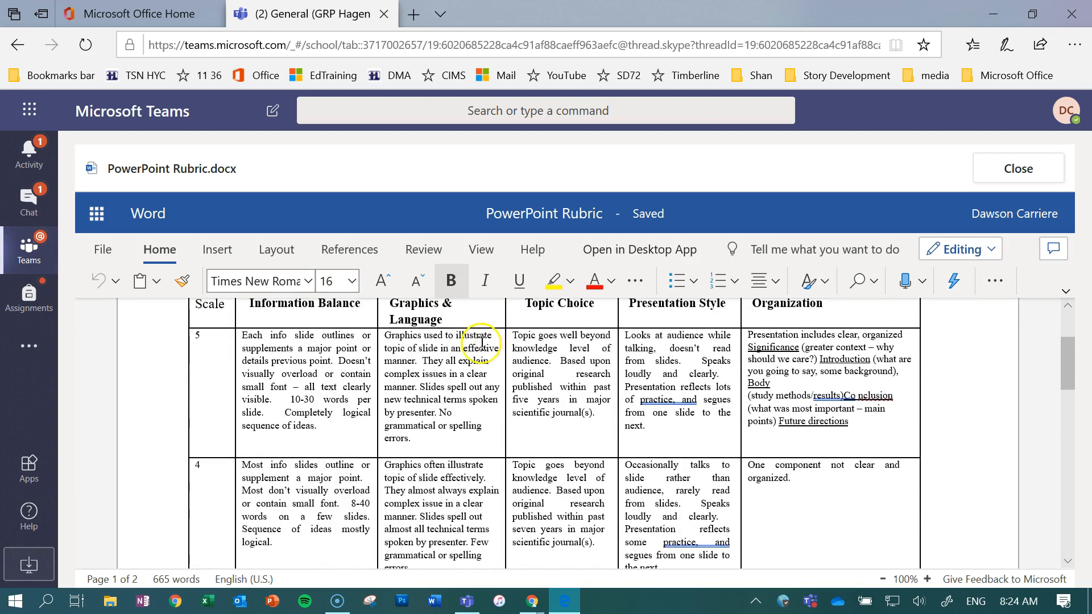
- Highlight in yellow the Graphics & Language text for value 5 from "Slides spell out any new technical terms" through "spelling errors."
drag(411, 443, 420, 389)
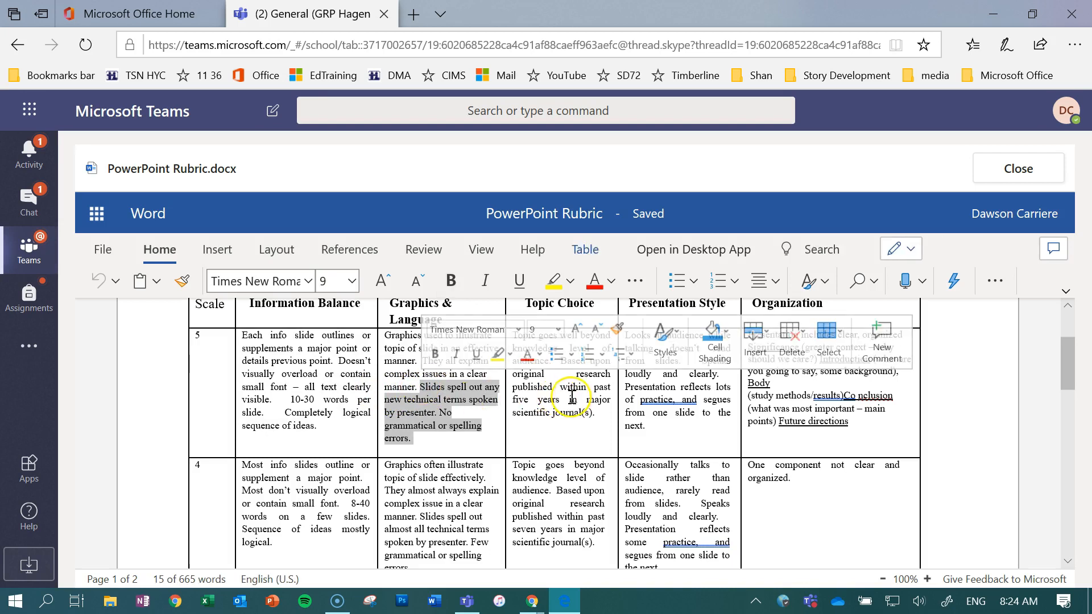
click(460, 433)
click(571, 282)
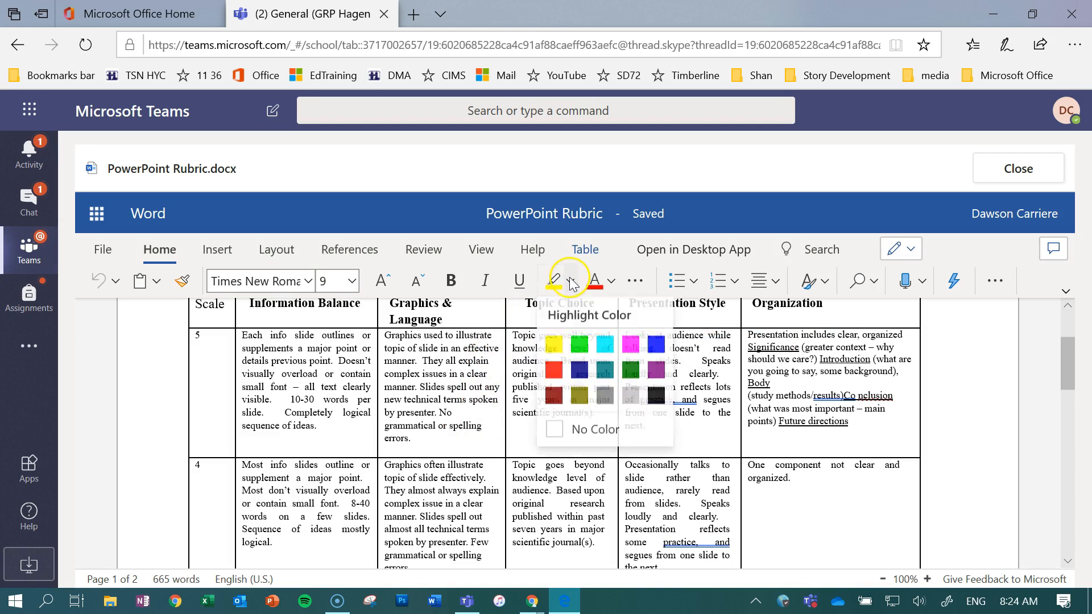
click(554, 346)
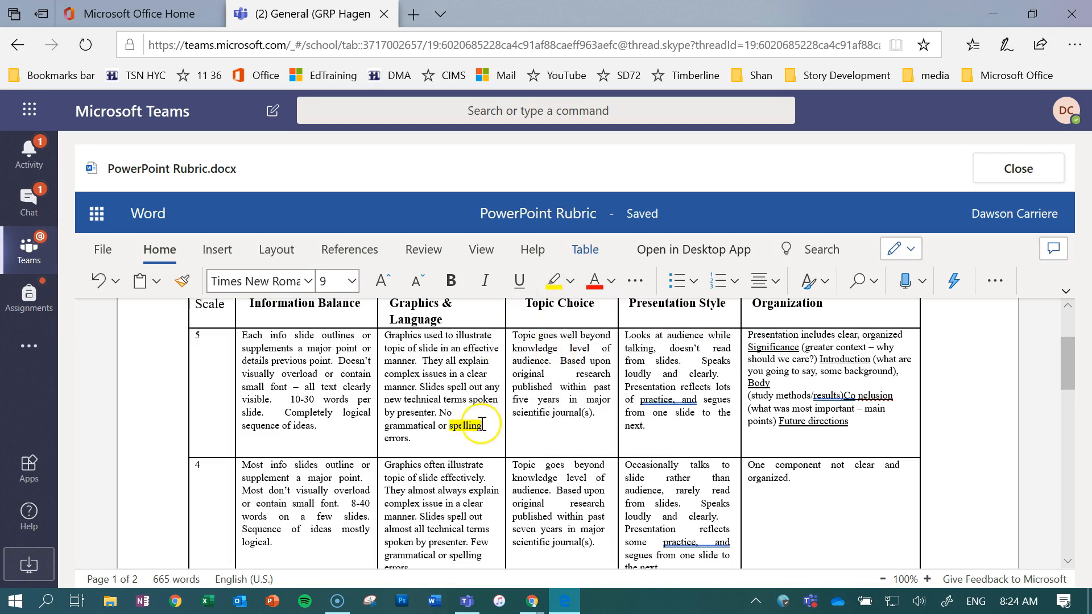
mouse_move(415, 403)
mouse_down()
mouse_move(427, 365)
mouse_move(421, 387)
mouse_up()
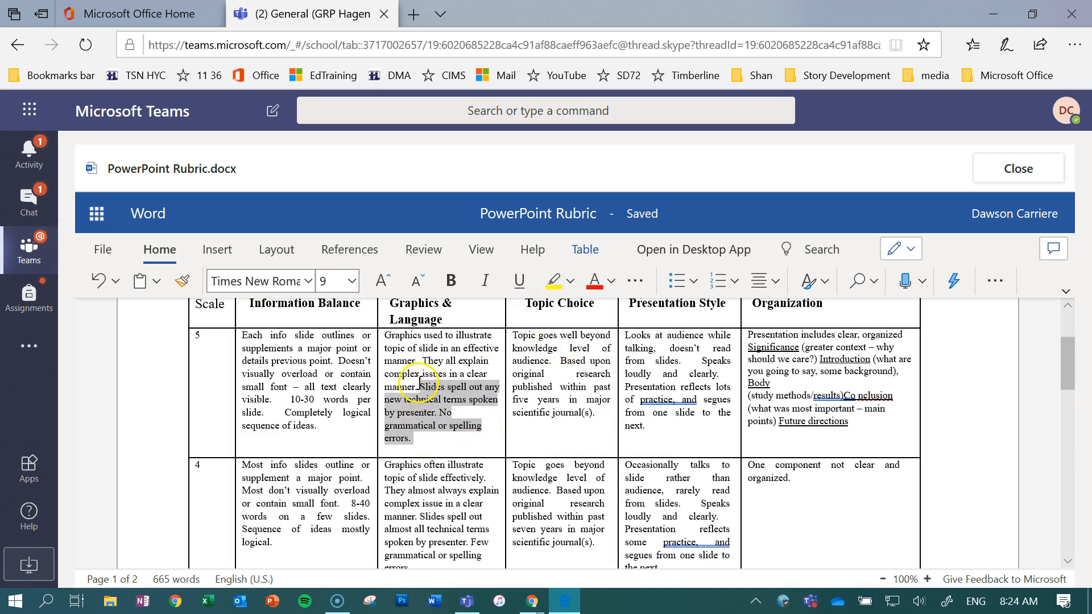
click(556, 282)
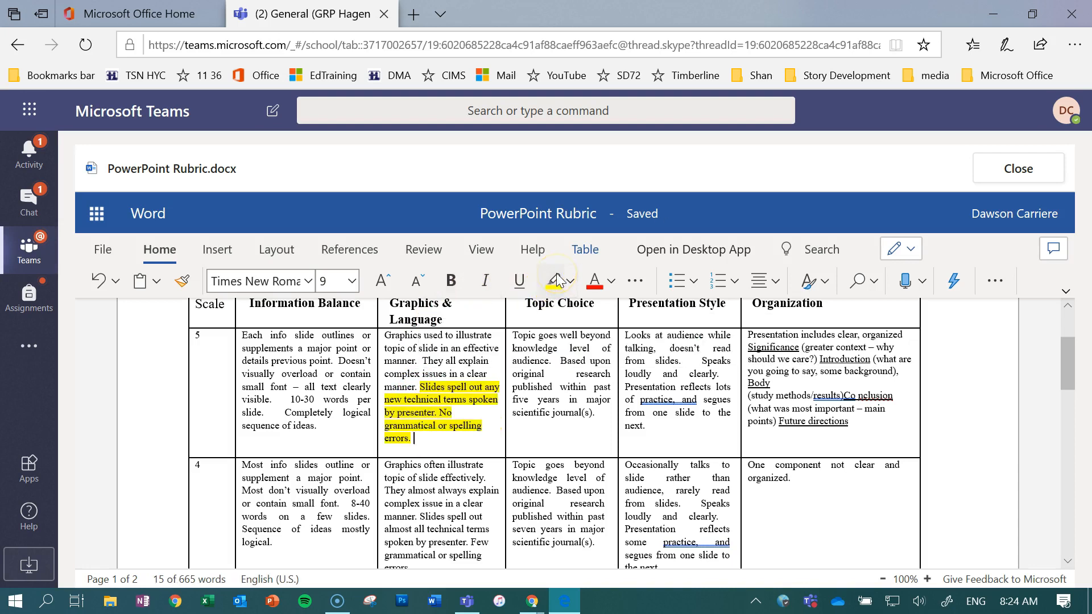
- Highlight in yellow the value 5 Organization text from "Body" onward and the value 4 Presentation Style text from "audience, rarely read" onward
drag(875, 424, 744, 389)
click(556, 282)
scroll(677, 402, down, 3)
drag(662, 446, 626, 367)
click(555, 282)
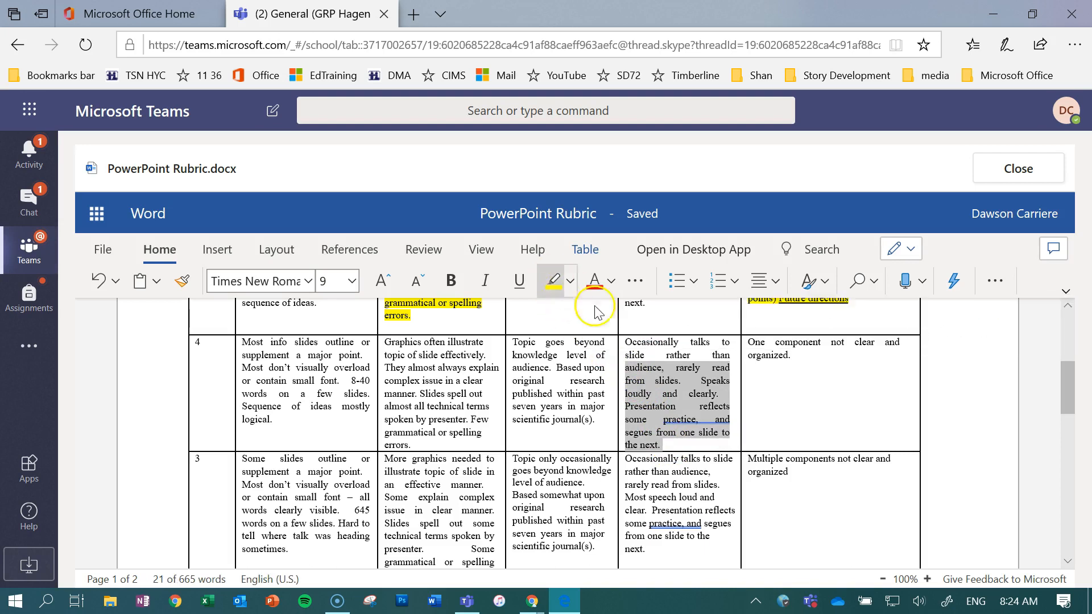
scroll(831, 392, down, 3)
scroll(829, 392, up, 4)
click(828, 395)
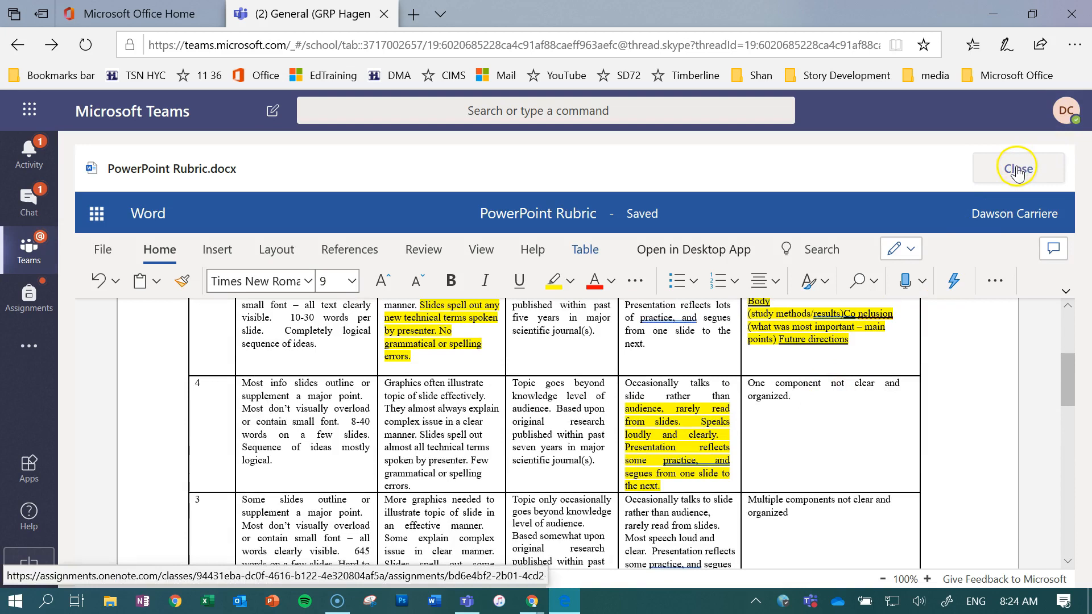
- Close the rubric document and turn in the Favourite Foods assignment as the student
click(1017, 170)
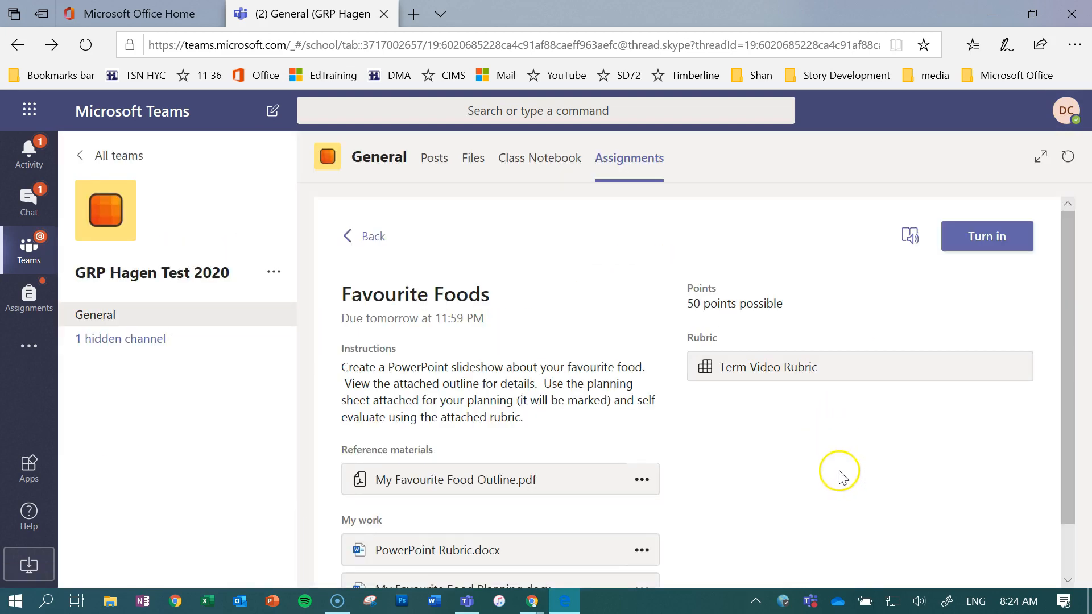
scroll(824, 451, down, 2)
scroll(824, 451, up, 2)
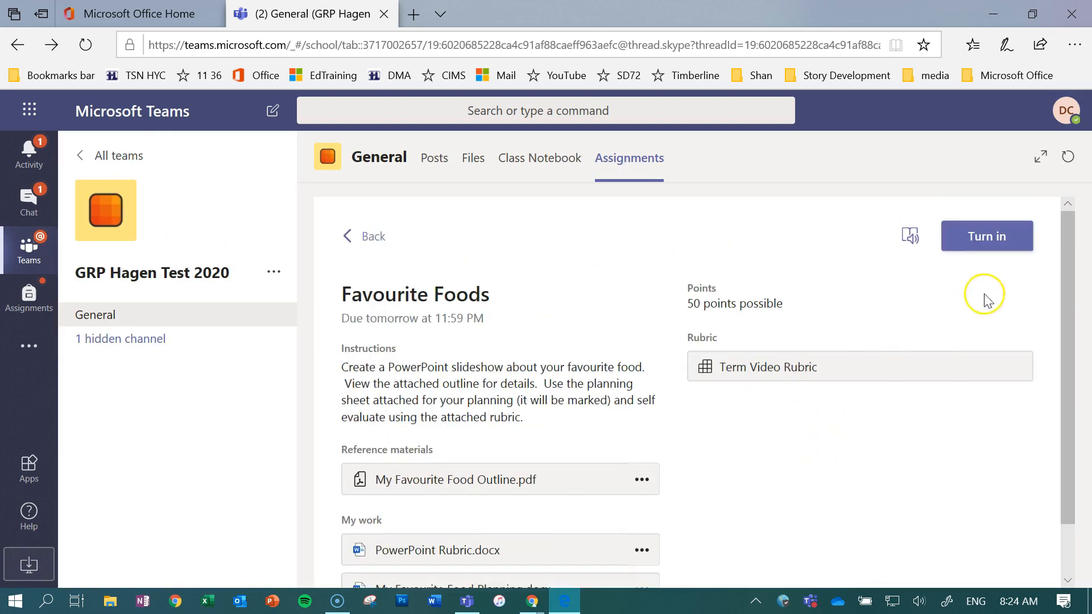
click(985, 239)
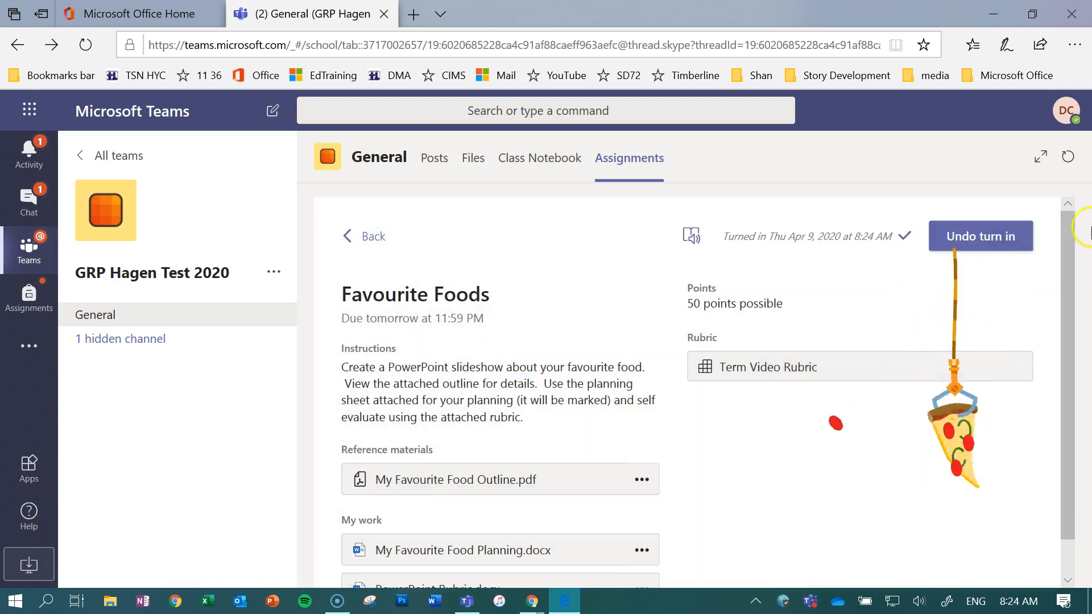
click(963, 242)
- Switch to the teacher's Teams desktop app and open the student's turned-in work for Favourite Foods
click(466, 601)
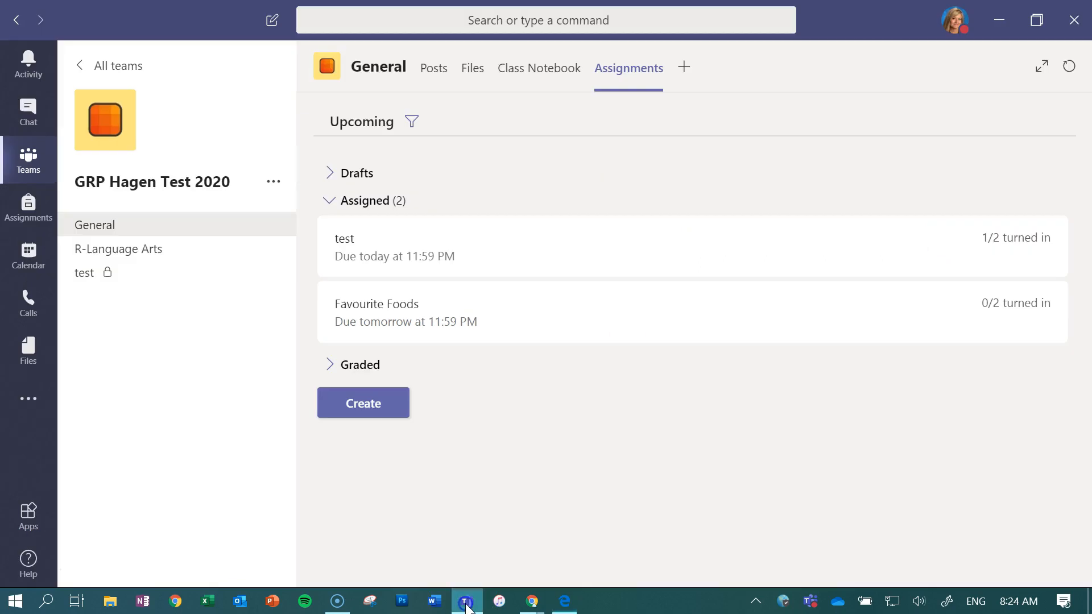
click(366, 310)
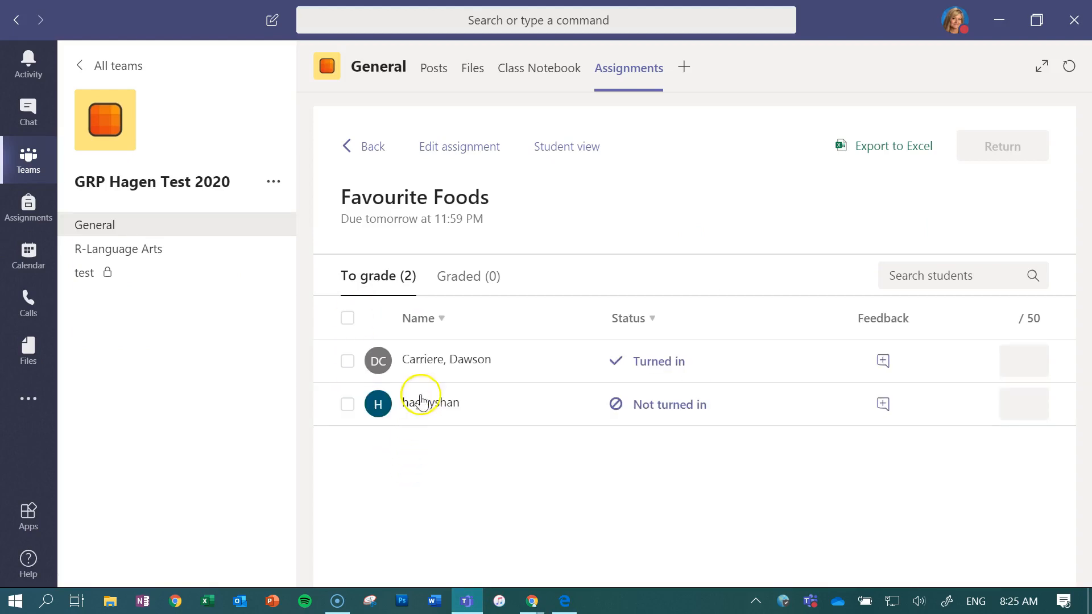
click(427, 359)
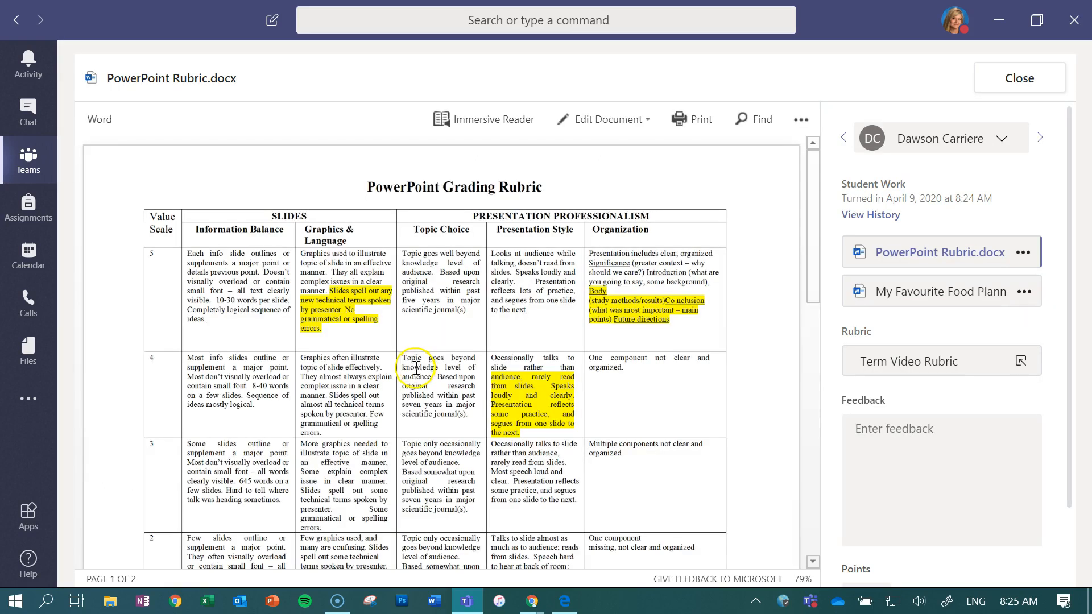
- Review the student's PowerPoint Rubric.docx and My Favourite Food Planning.docx, and look at the Term Video Rubric's scoring criteria
click(899, 254)
click(1009, 77)
click(923, 295)
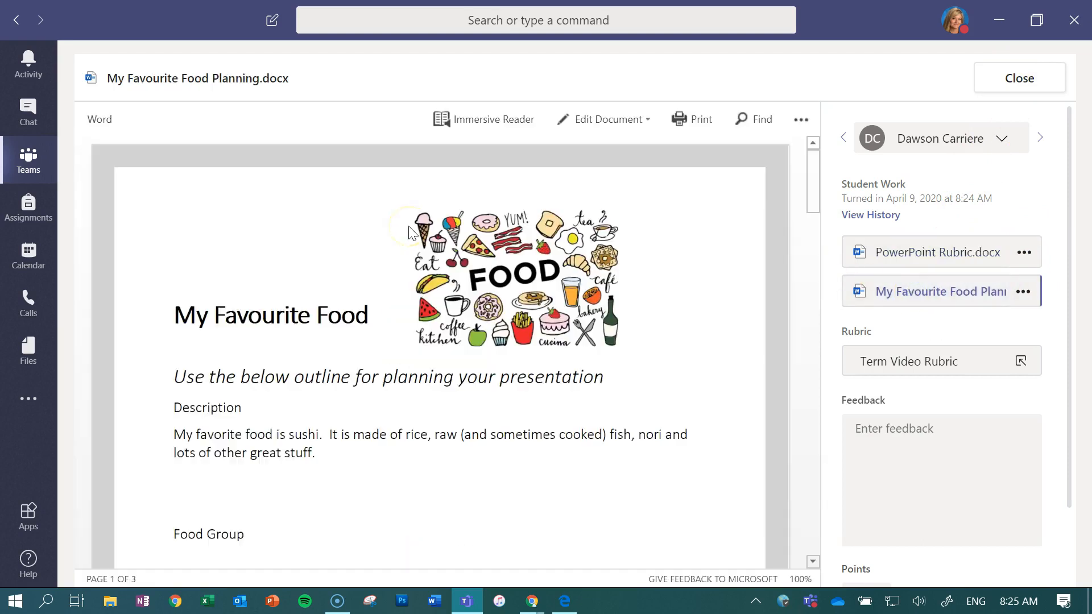
click(872, 367)
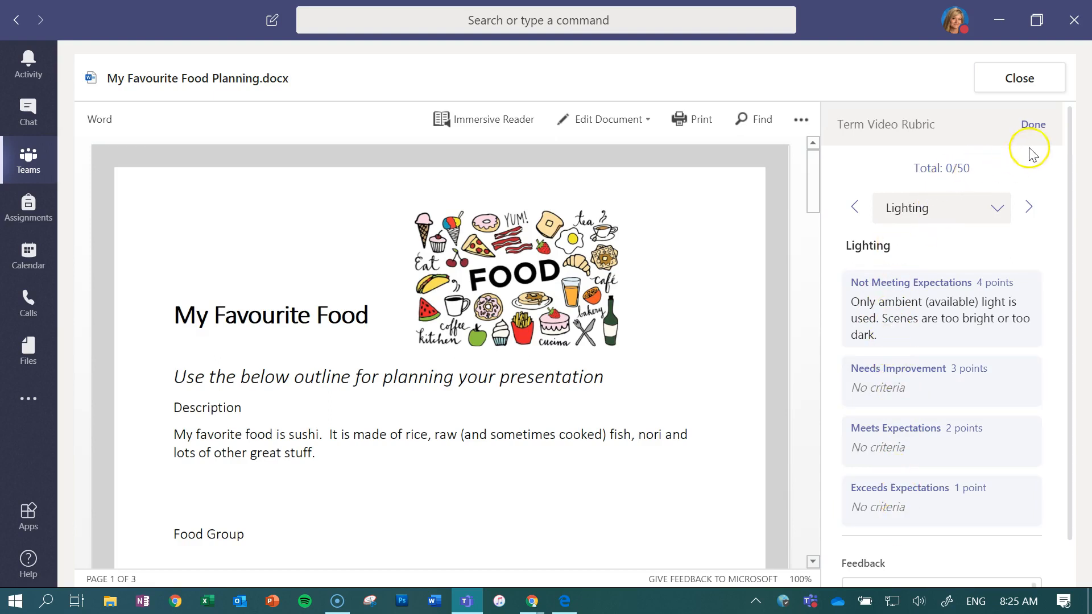
click(1031, 124)
- Give the student's Favourite Foods work 1 out of 50 points and return it without written feedback
click(866, 427)
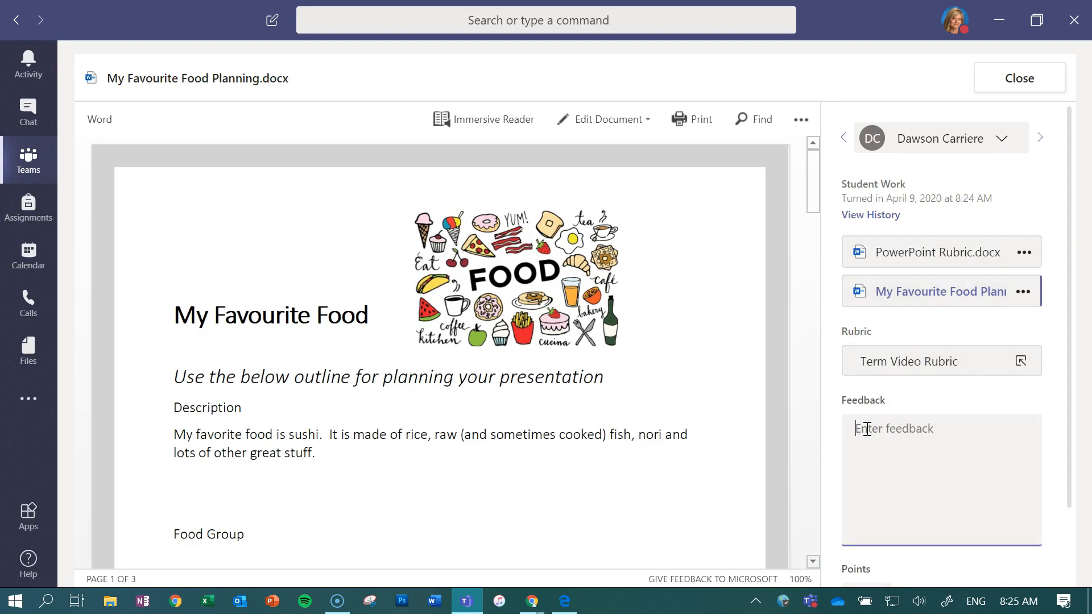
scroll(867, 427, down, 2)
click(864, 507)
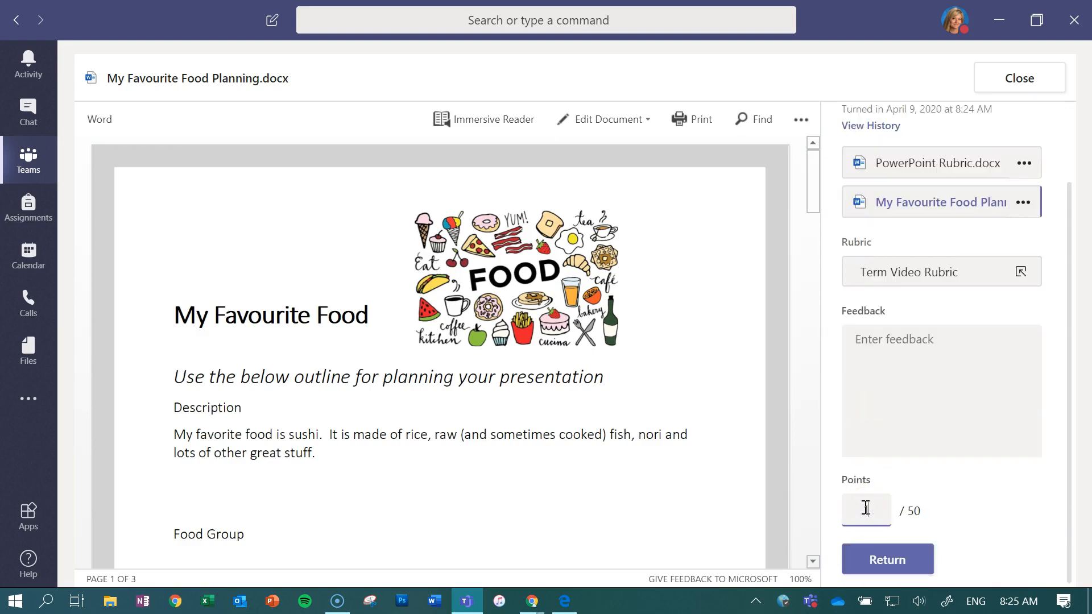
click(890, 563)
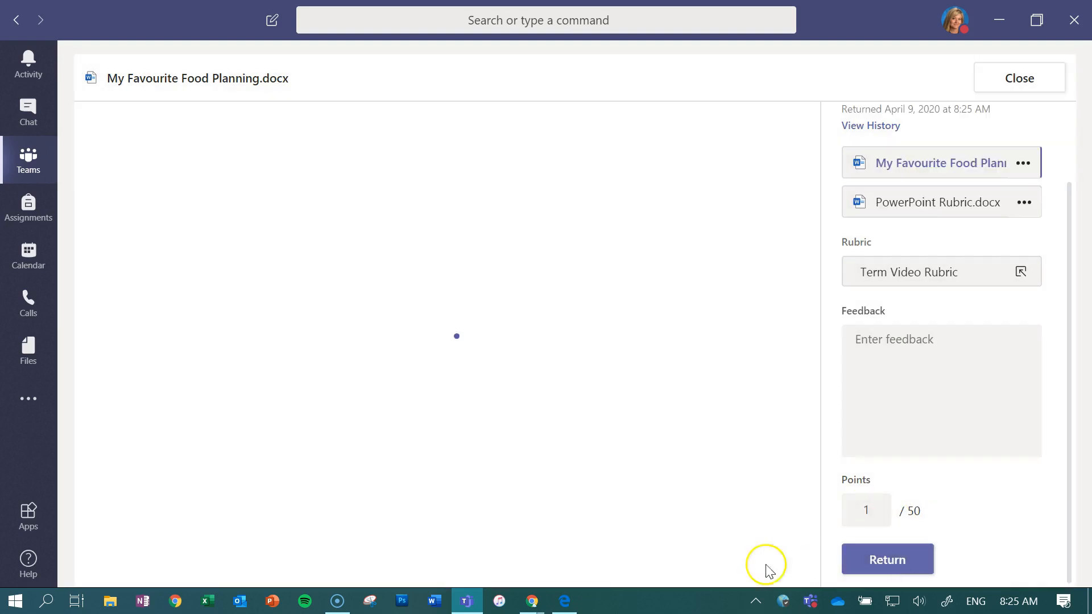
- Switch back to the student's Teams in Edge, reload it, and examine the returned Favourite Foods assignment under Completed
click(568, 602)
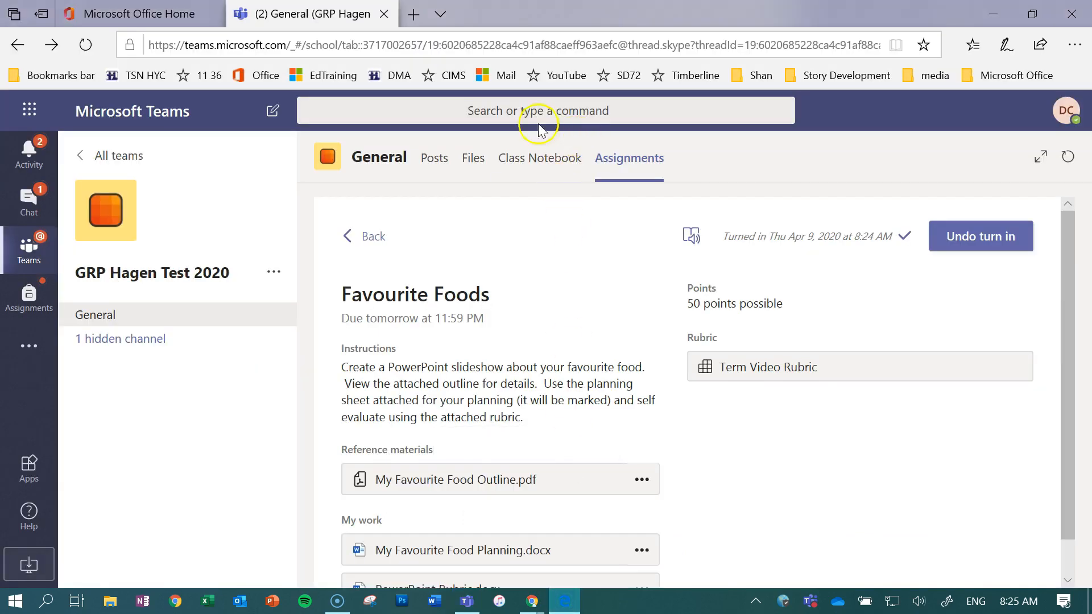
click(85, 45)
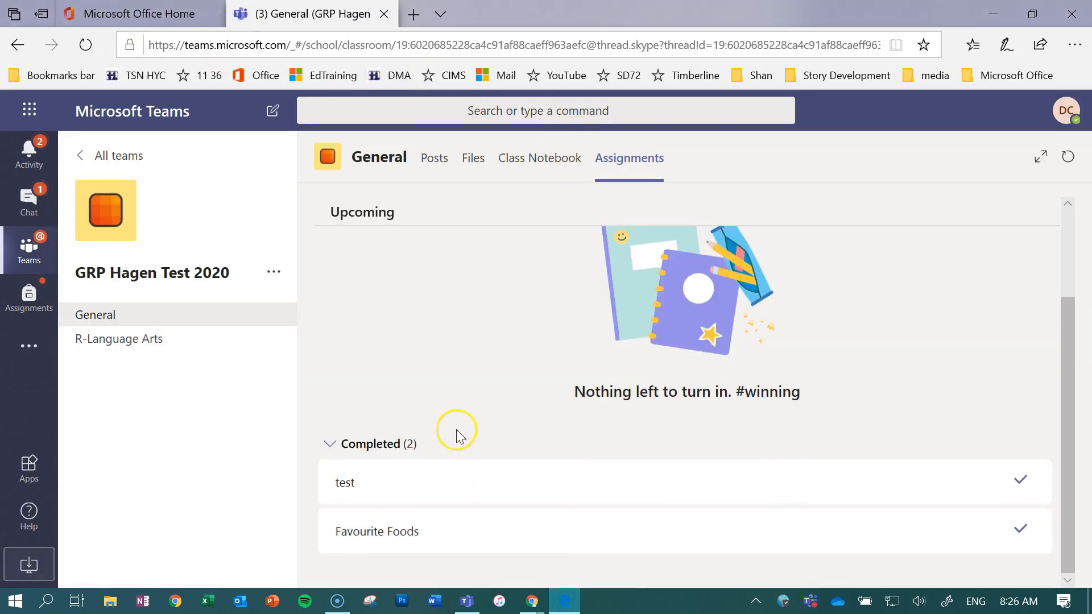
click(389, 535)
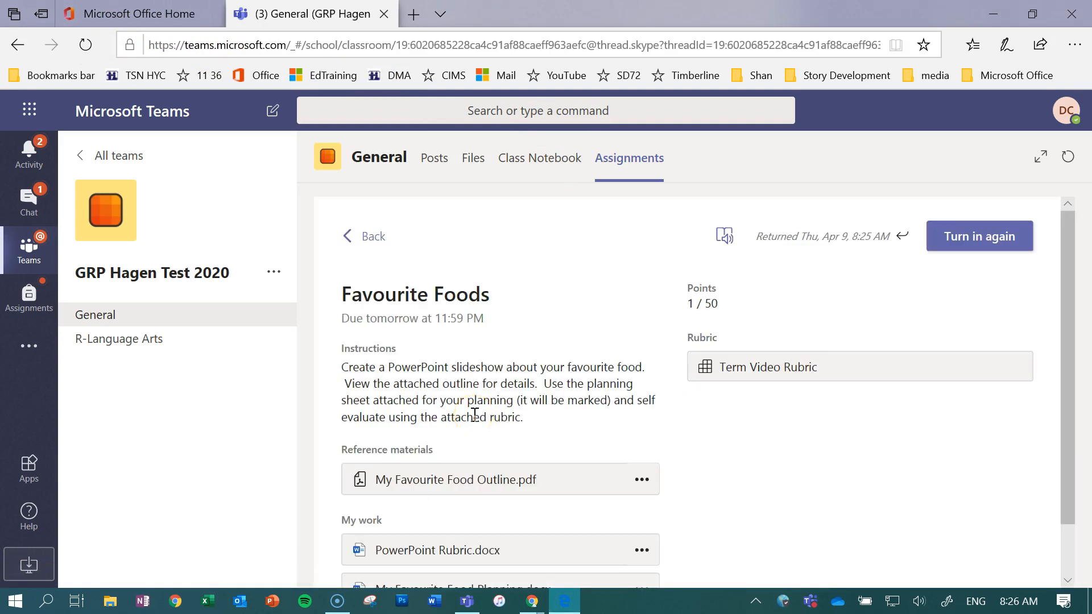
scroll(475, 401, down, 1)
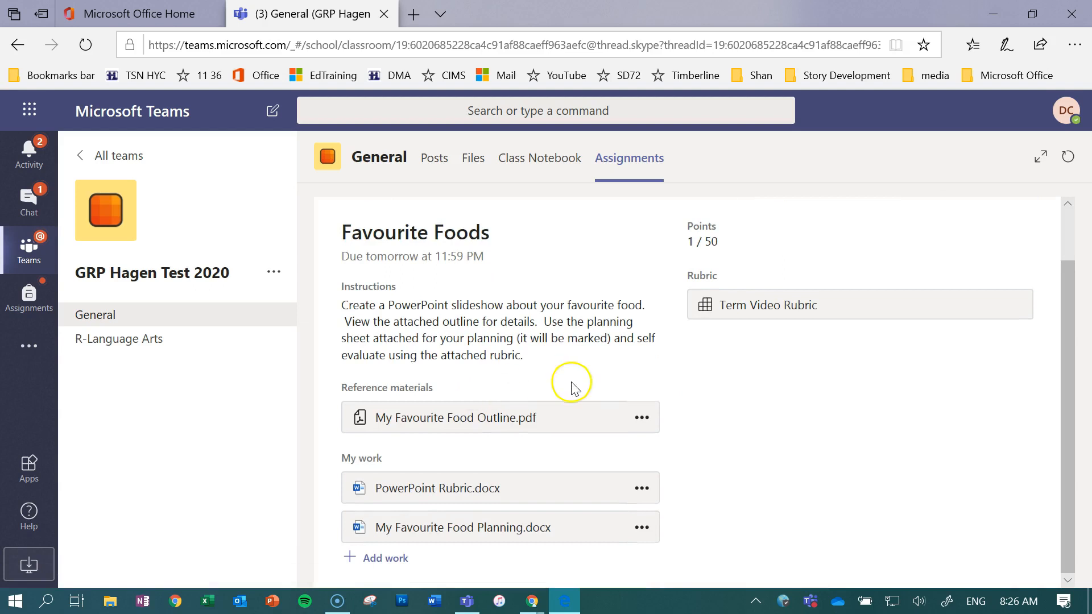
scroll(569, 383, up, 1)
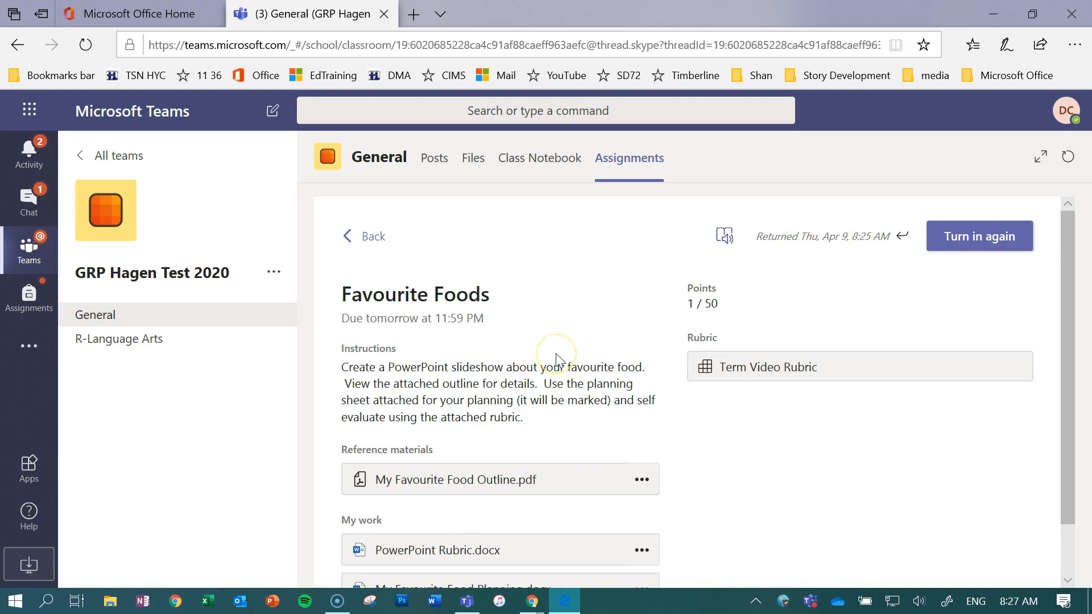
scroll(554, 361, down, 1)
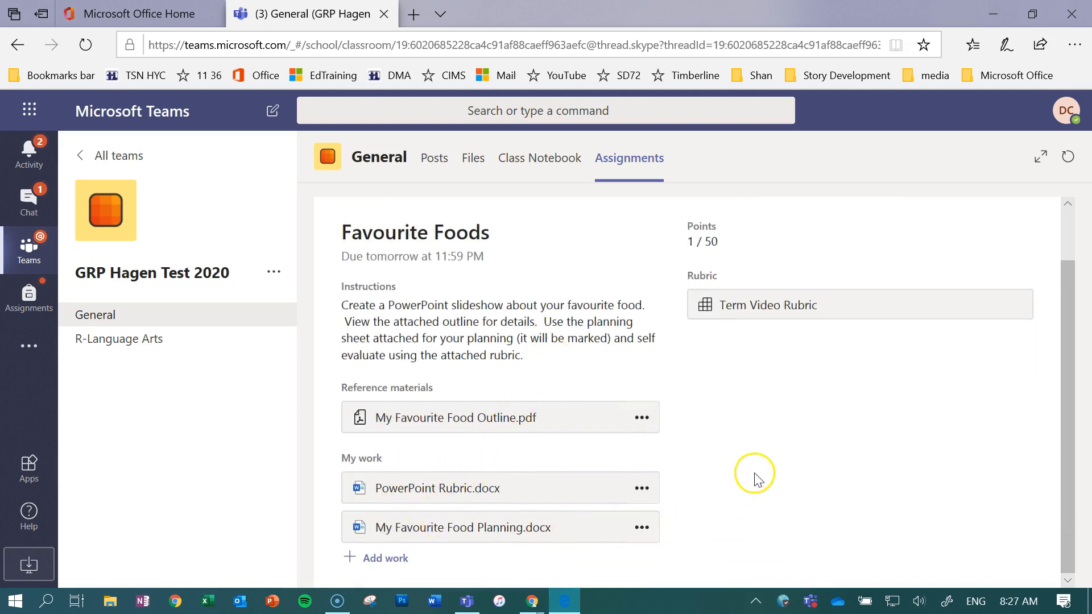
scroll(756, 477, up, 1)
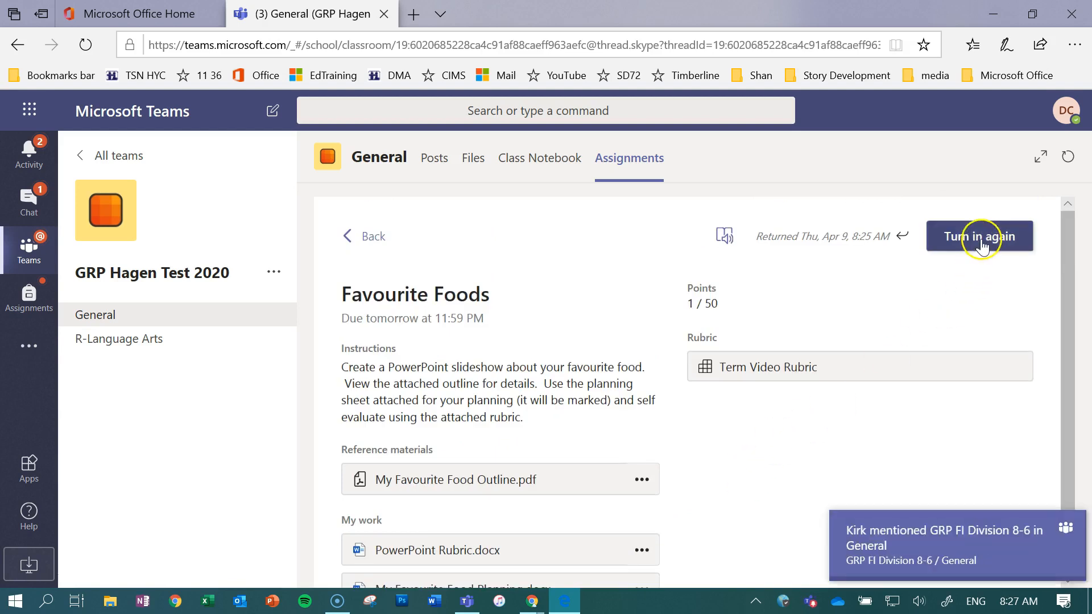